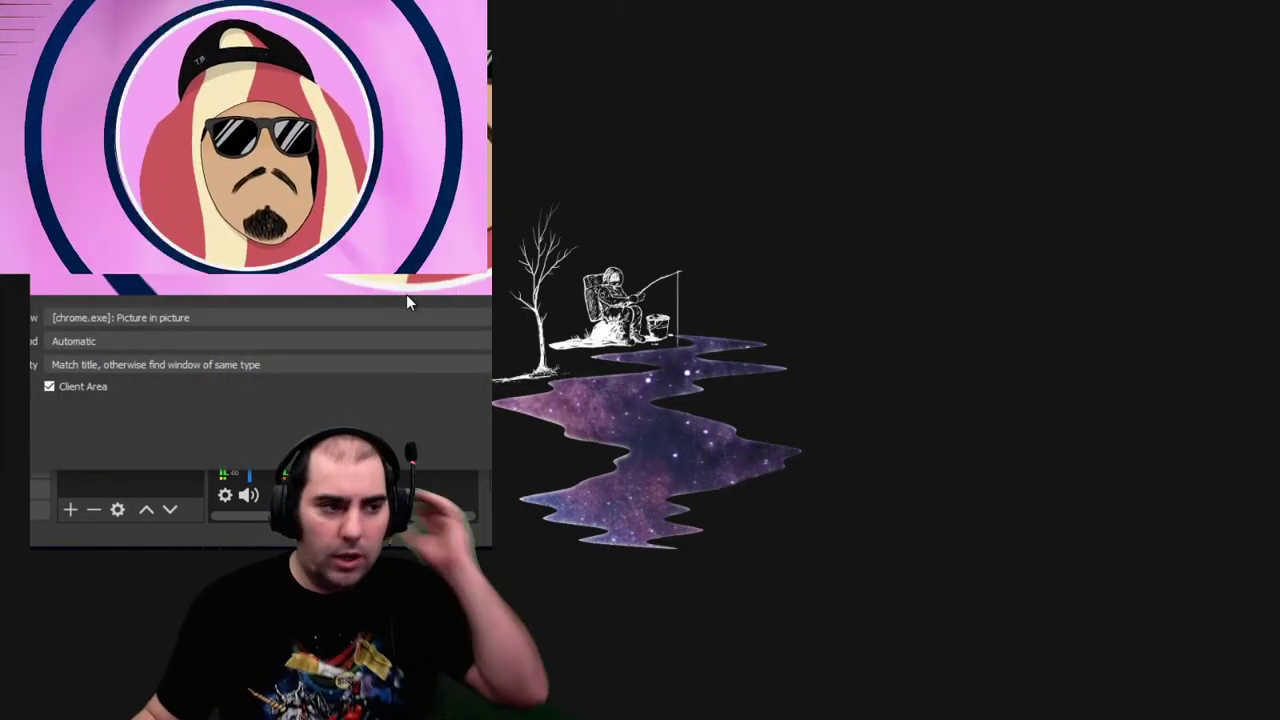
Step: Open the filters of the Toasty source and add a Color Correction effect filter with its default name
key(Return)
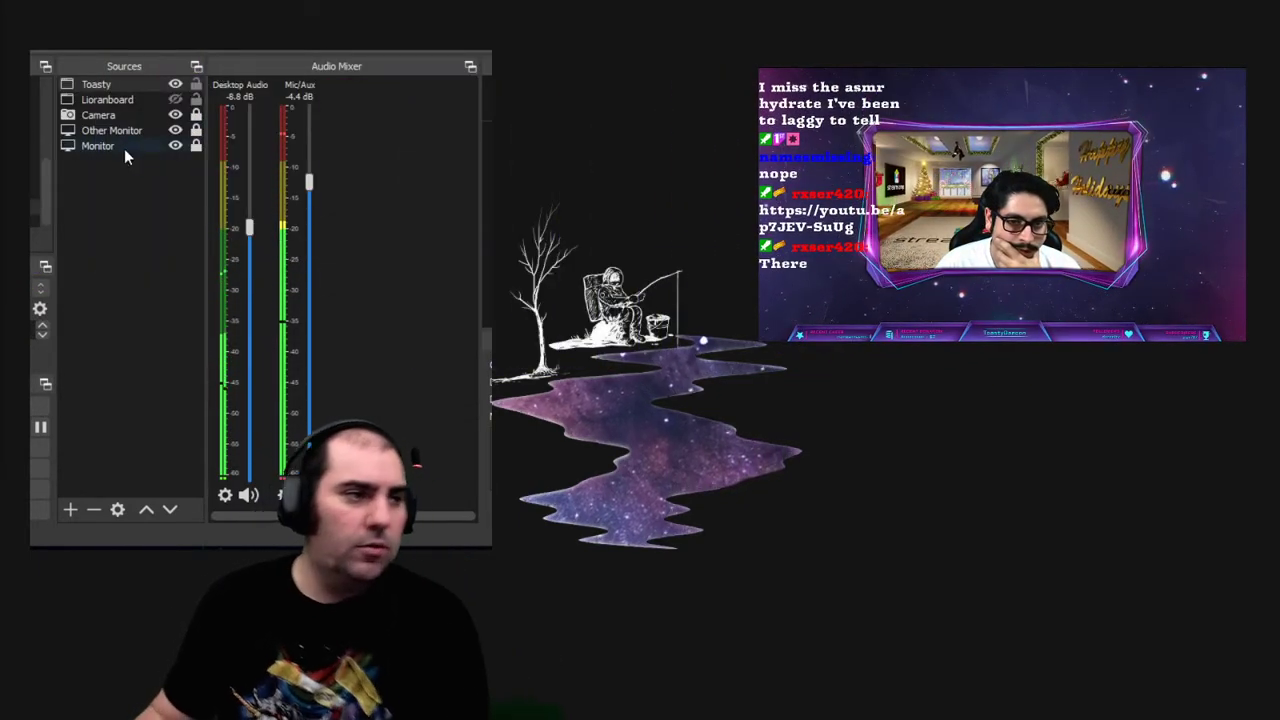
right_click(139, 96)
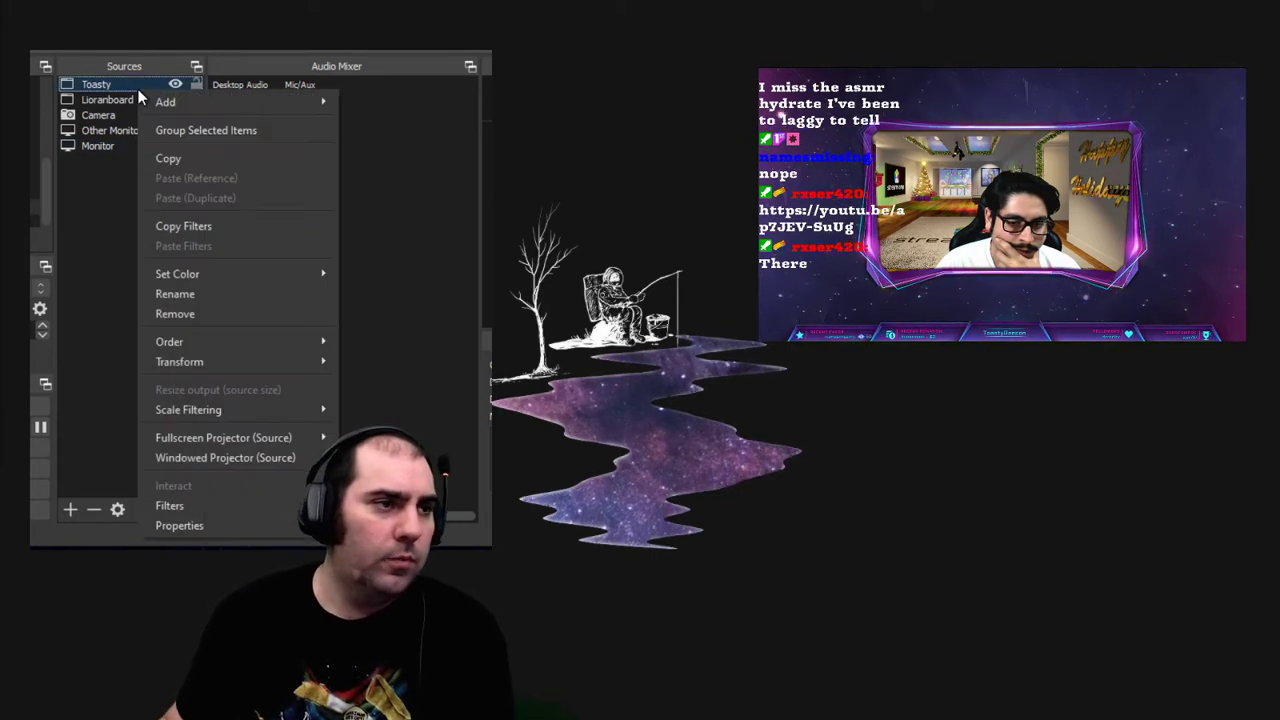
click(173, 511)
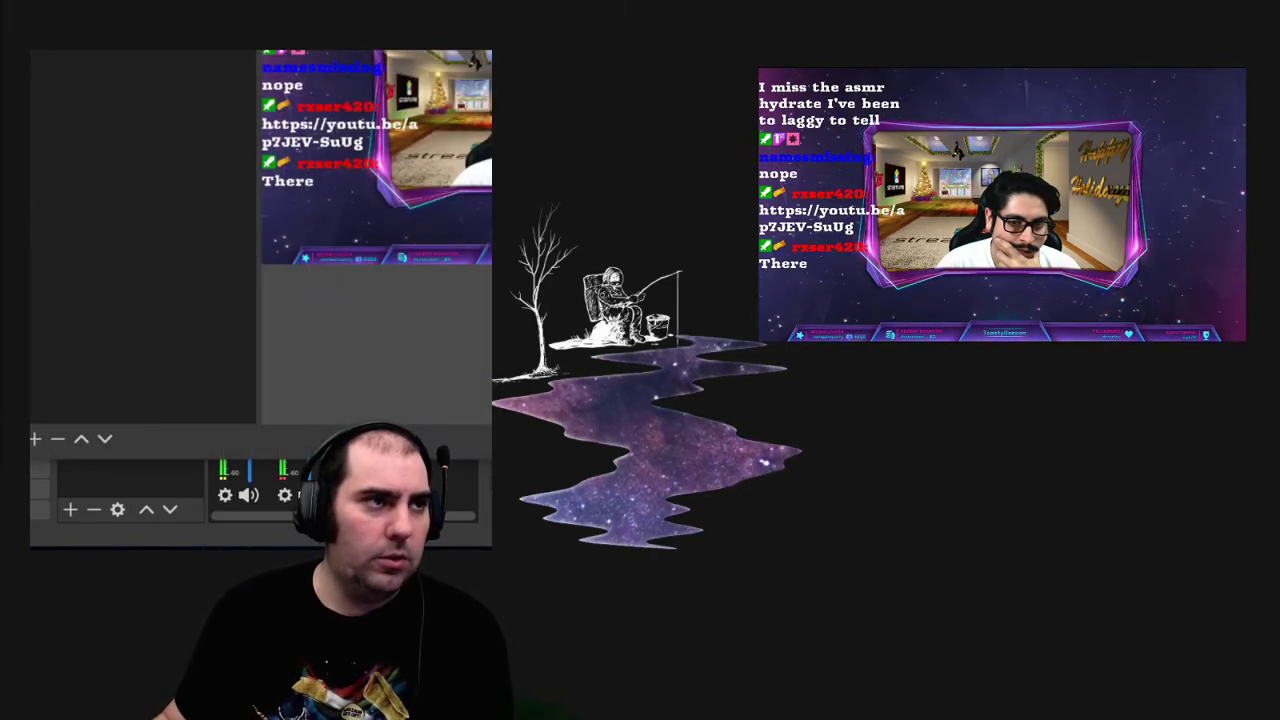
drag(366, 77, 366, 25)
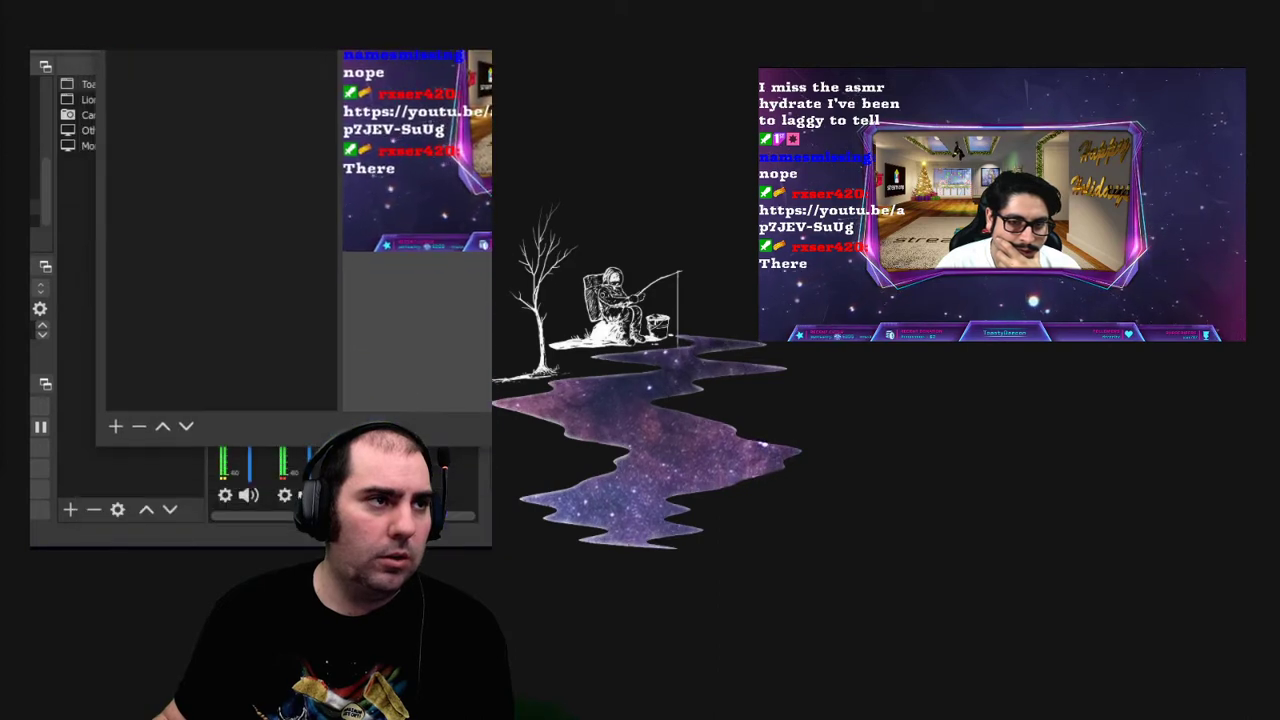
click(116, 427)
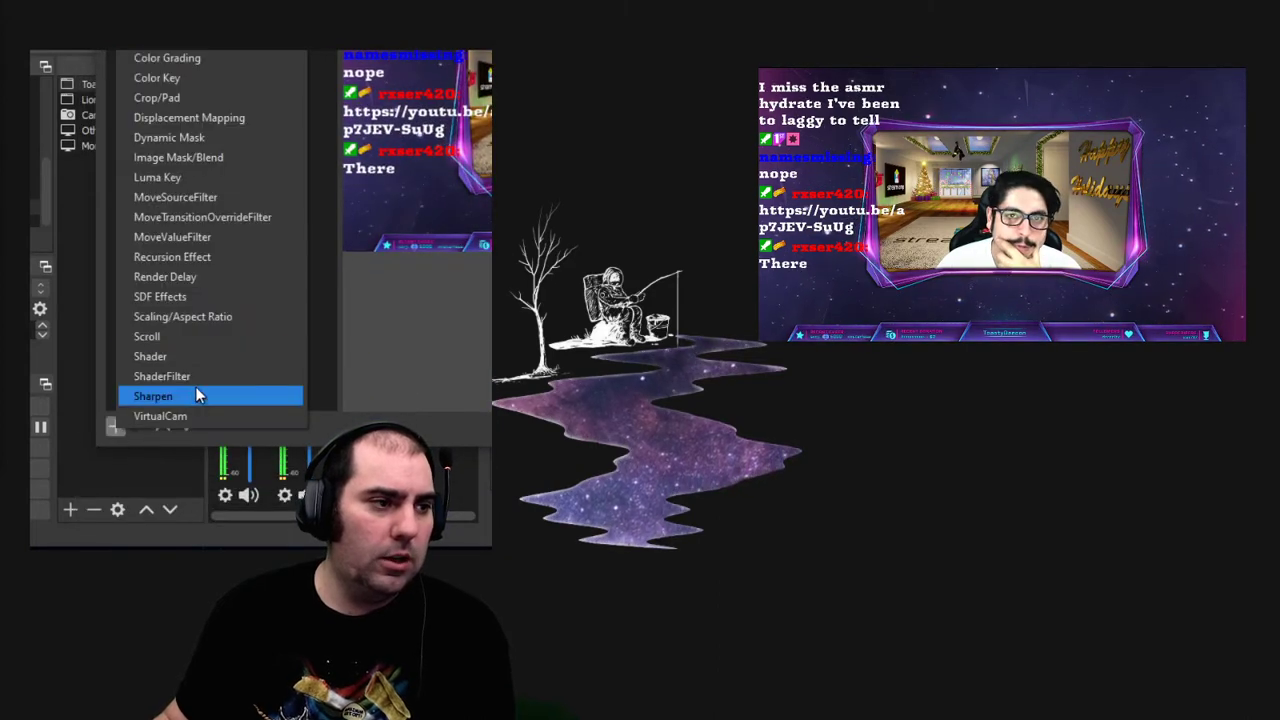
click(190, 58)
click(427, 148)
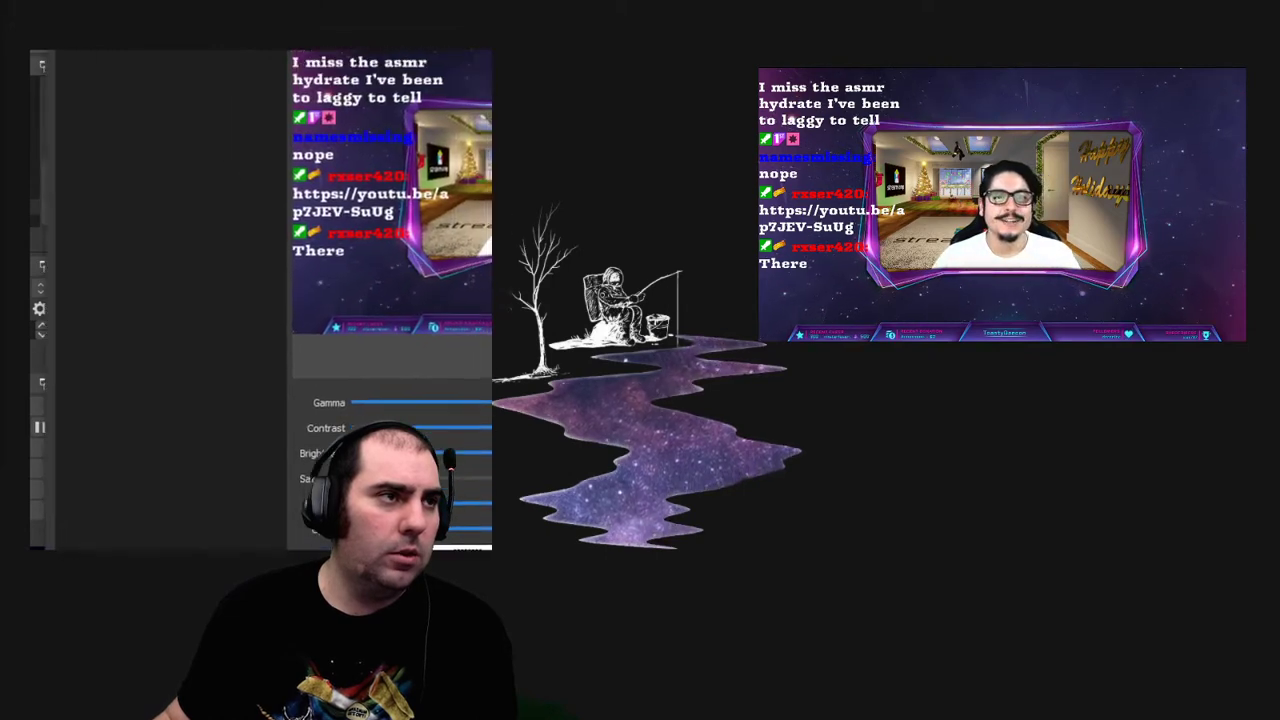
drag(180, 57, 180, 136)
drag(268, 50, 652, 193)
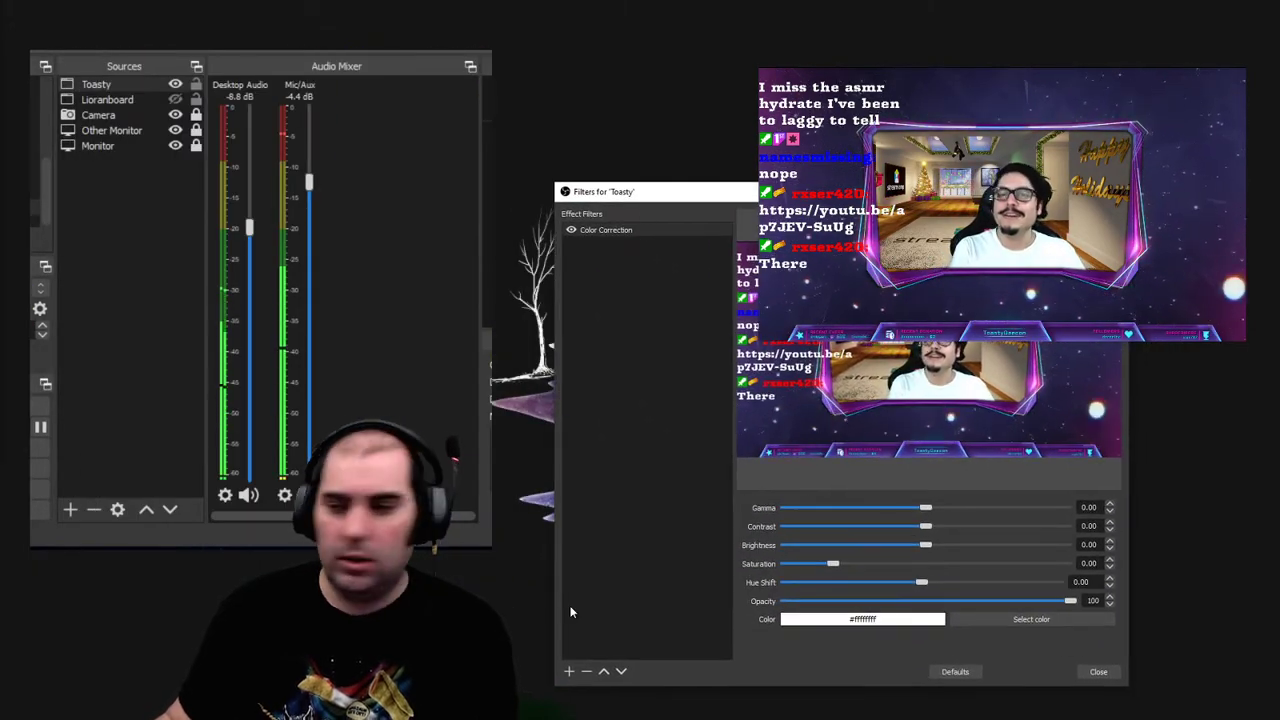
Step: Add two MoveValueFilter effect filters to the Toasty source, naming them FadeOut and FadeIn
click(569, 671)
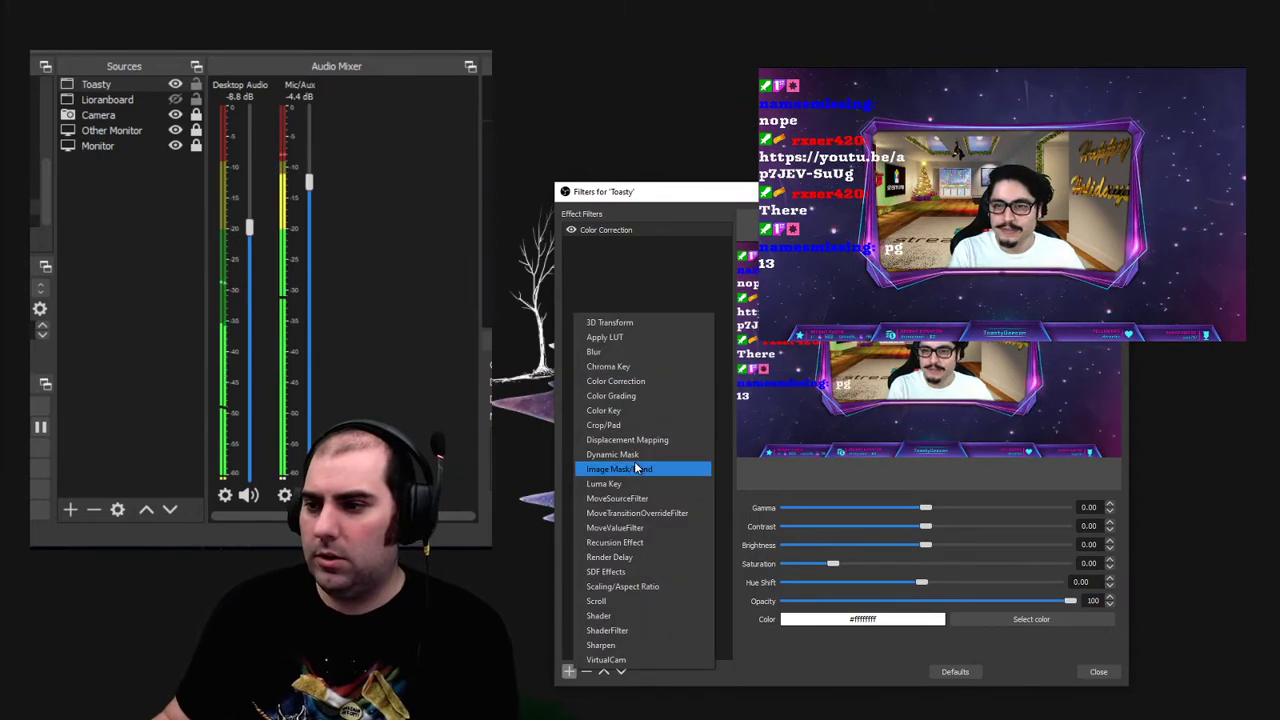
click(655, 527)
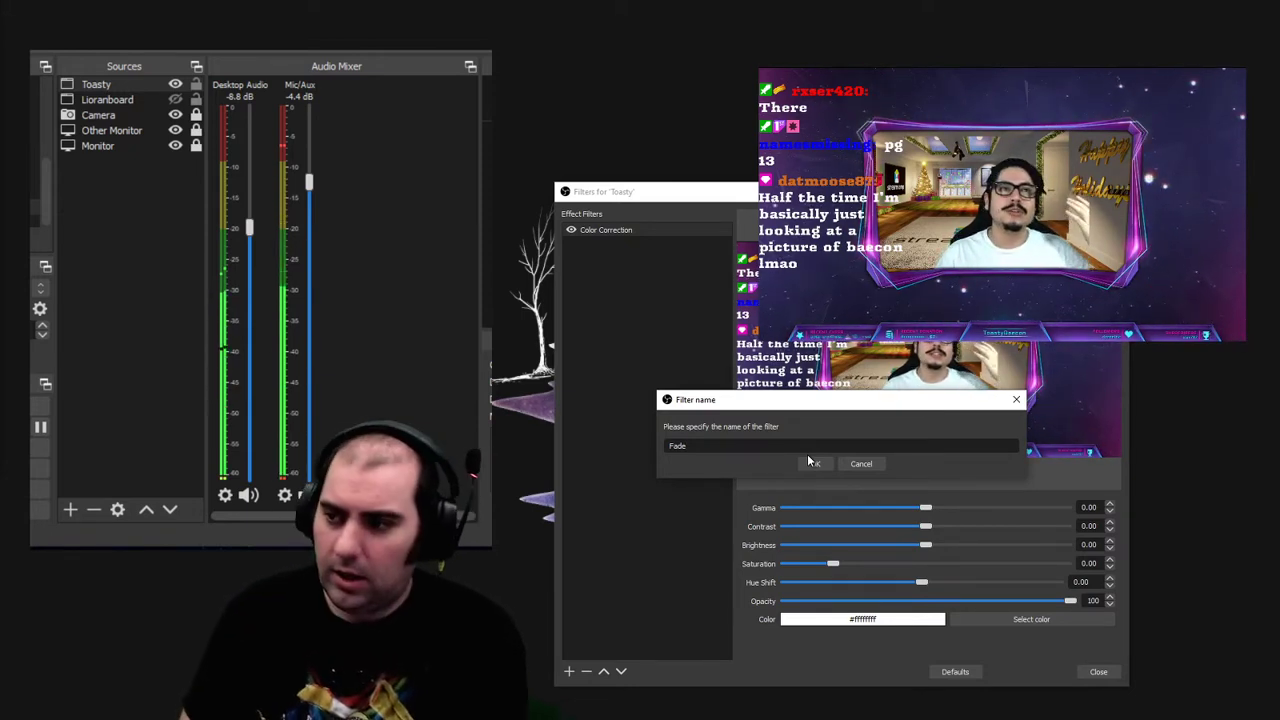
click(815, 463)
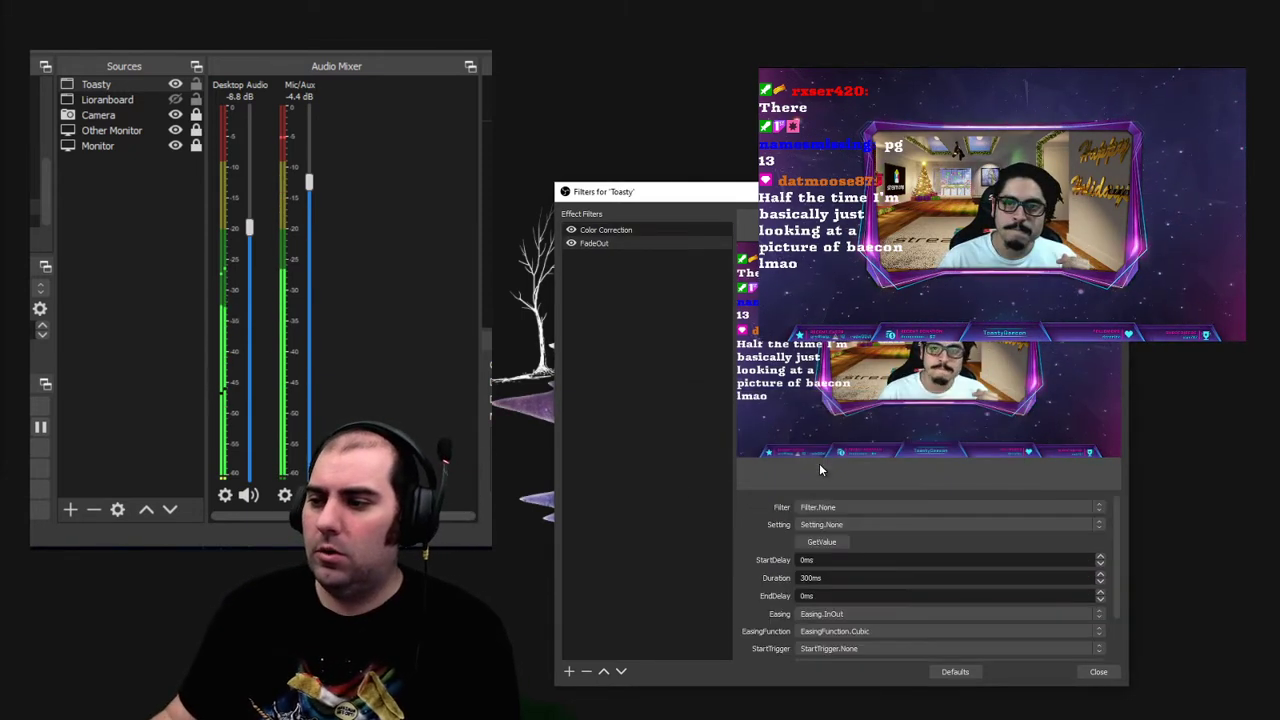
click(569, 671)
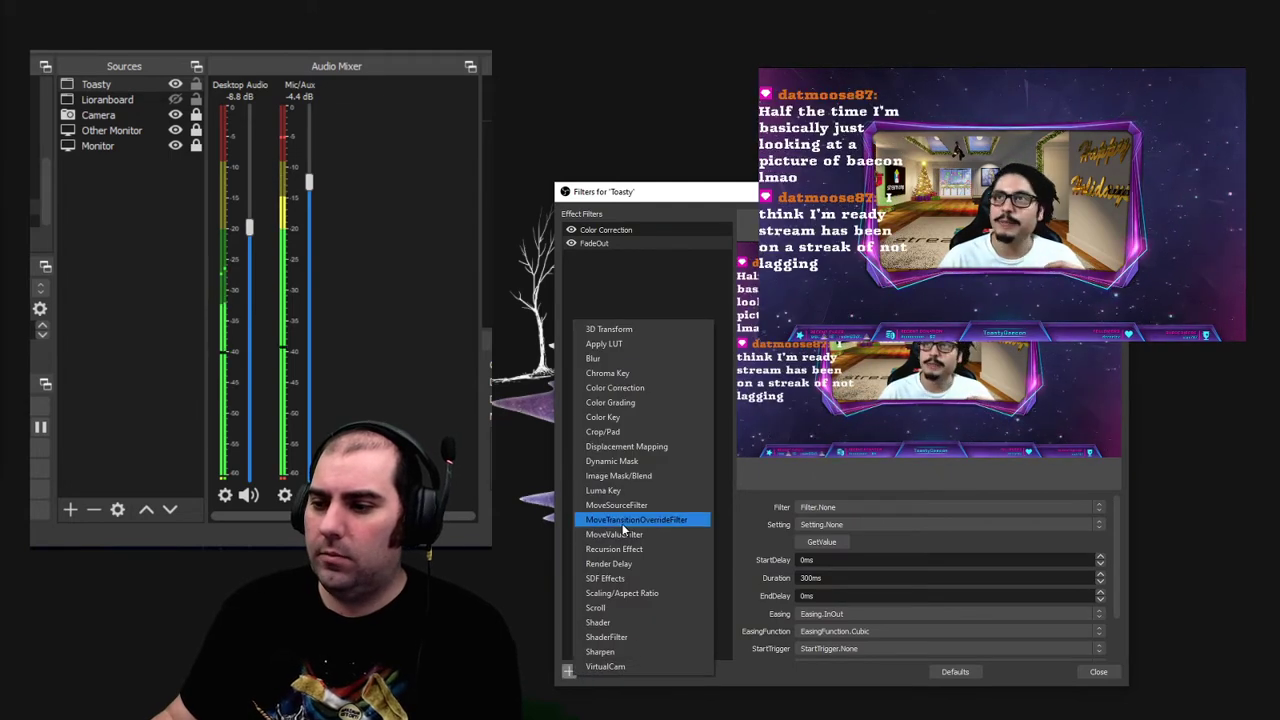
click(660, 534)
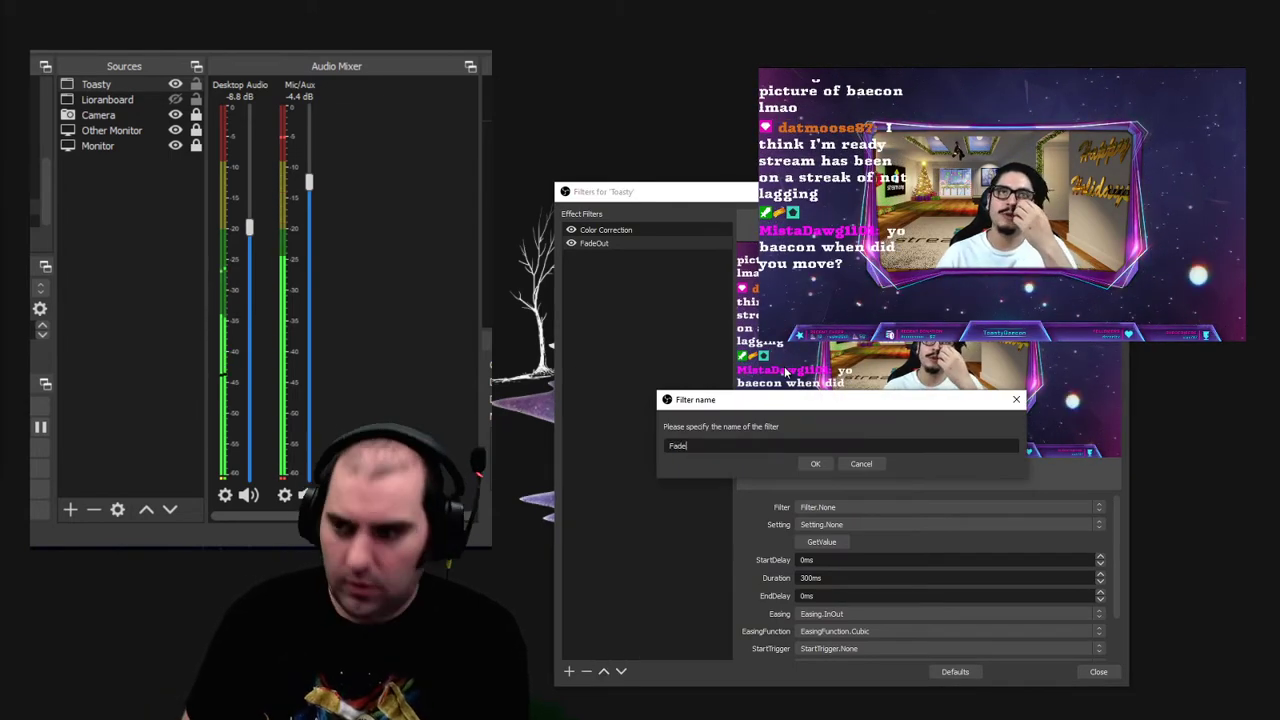
click(812, 463)
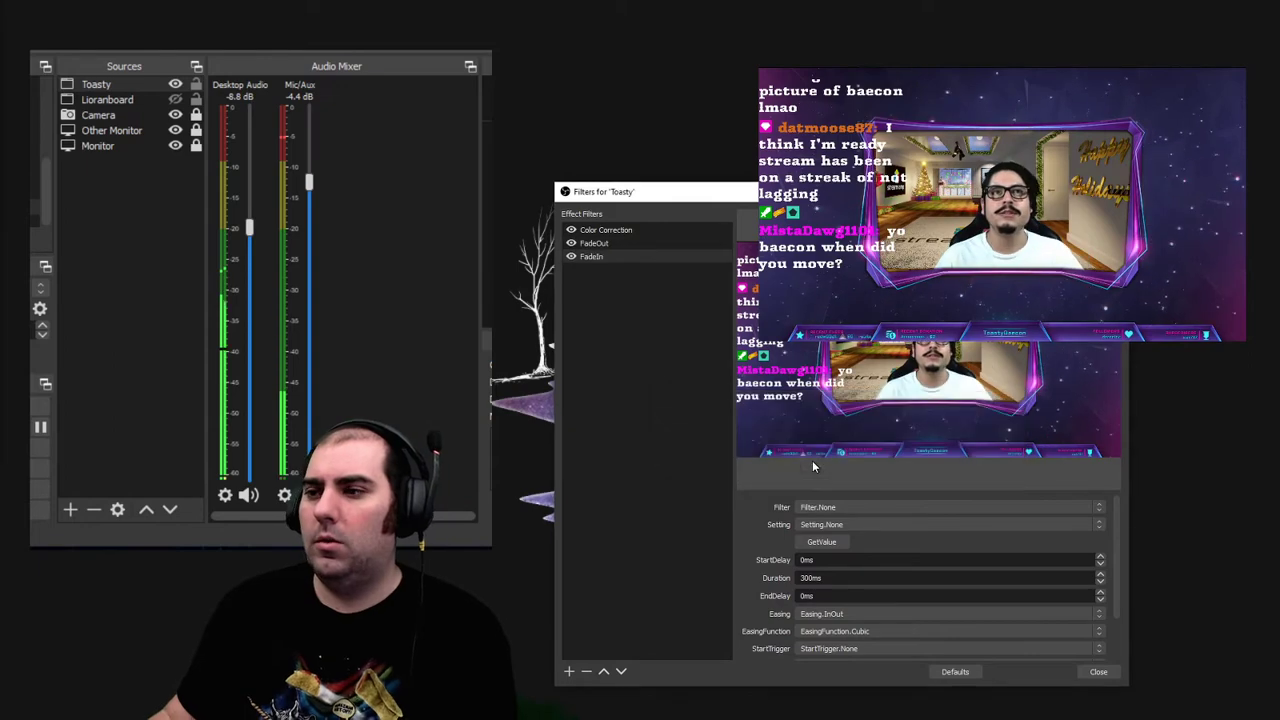
drag(738, 201, 730, 163)
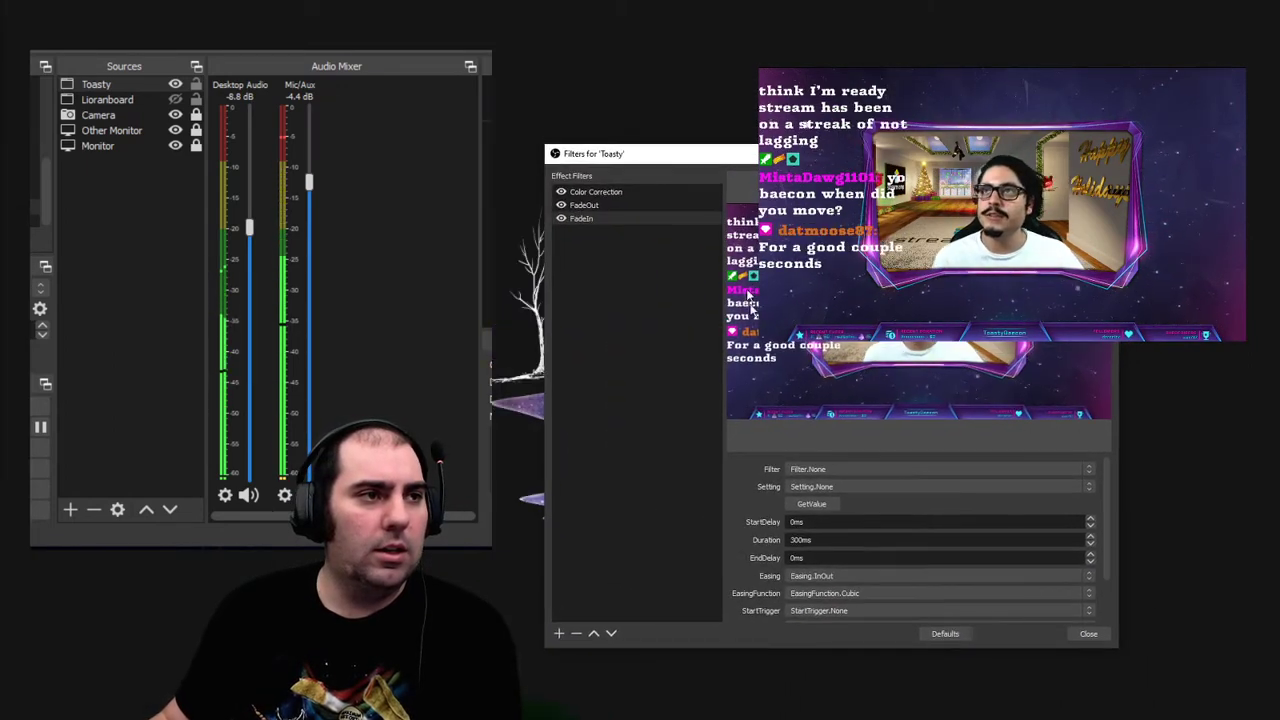
Step: Make the FadeOut filter target the Color Correction filter's Opacity setting with a value of 0
click(584, 207)
click(847, 467)
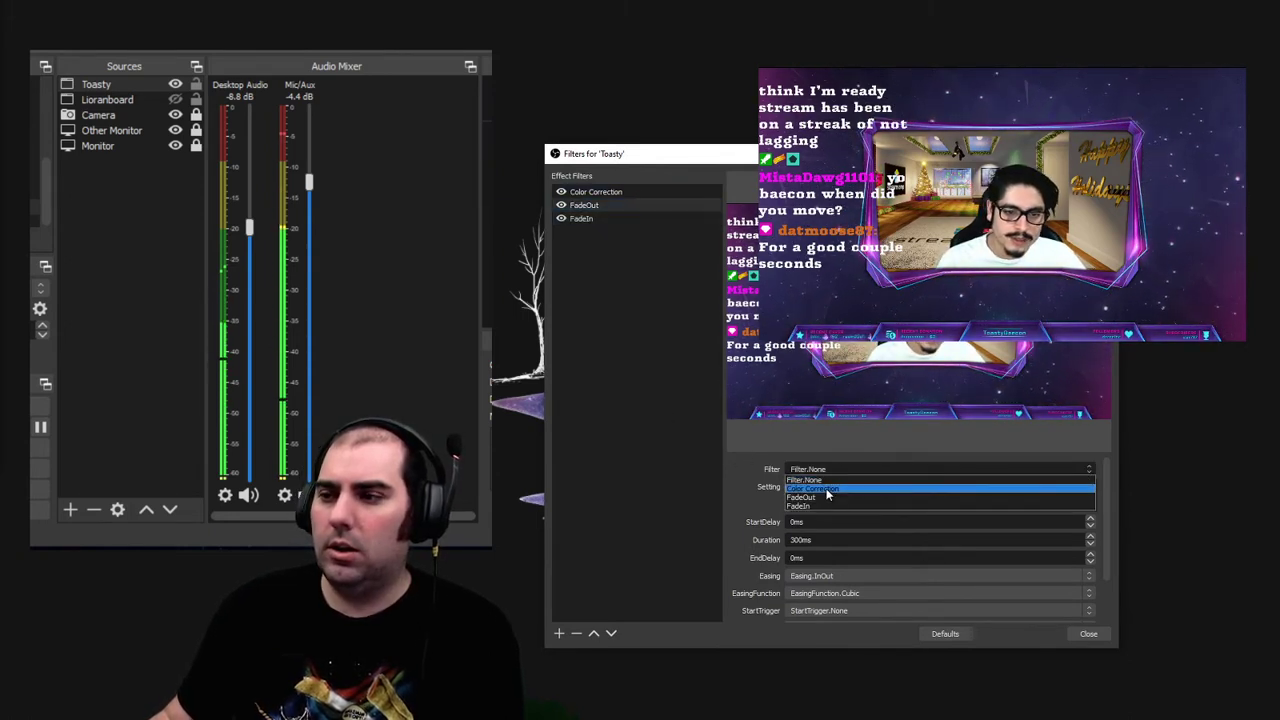
click(827, 490)
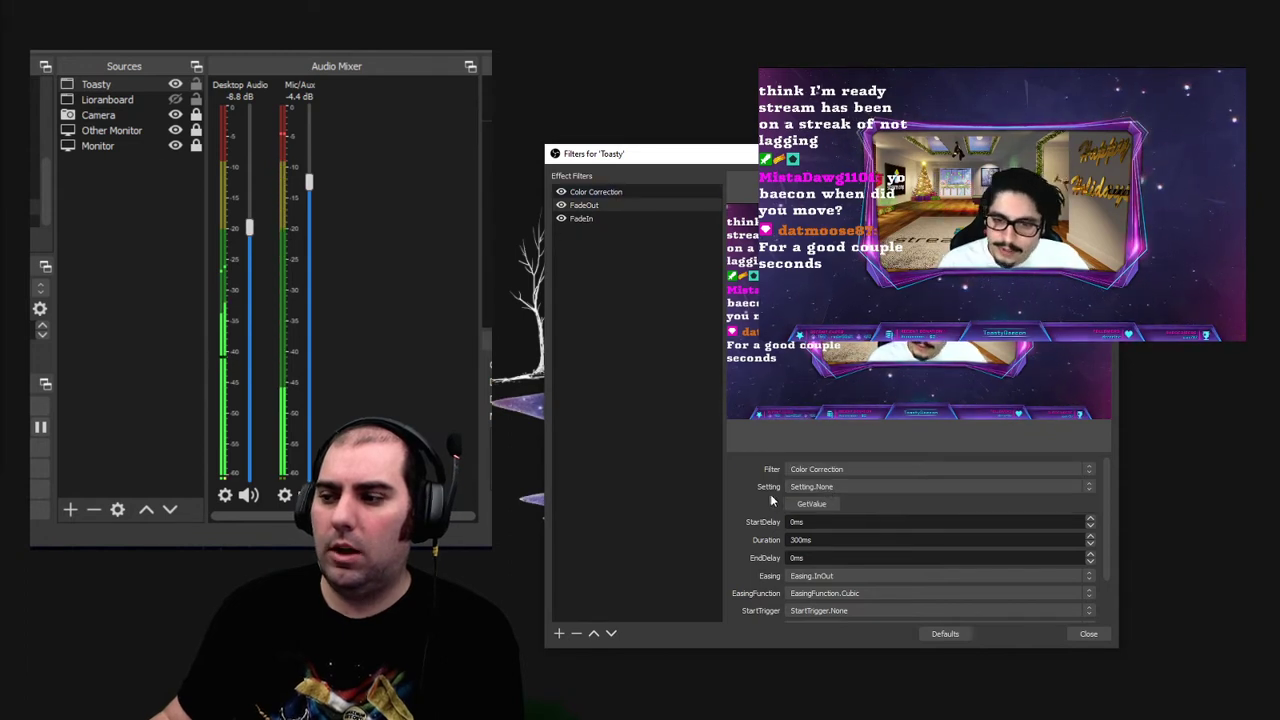
click(812, 487)
click(857, 553)
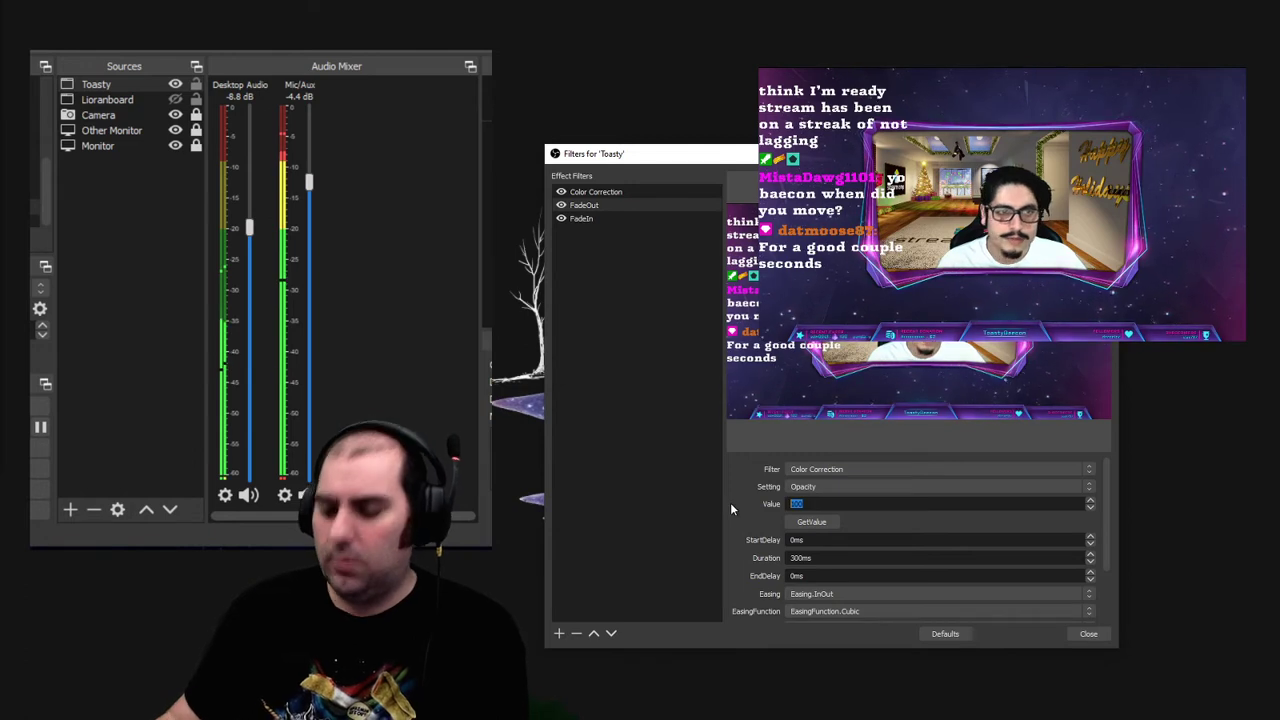
text(0)
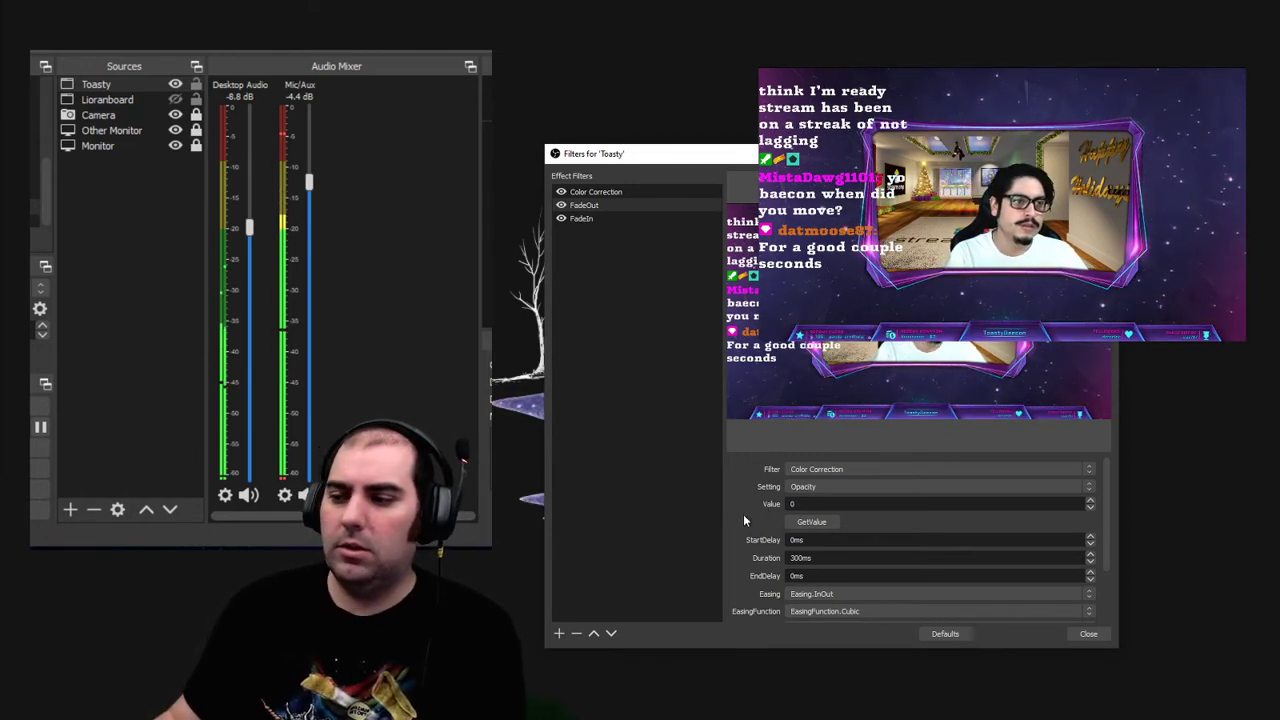
Step: Set the FadeOut filter's duration to 1000 ms and its start trigger to EnableDisable
scroll(743, 514, down, 2)
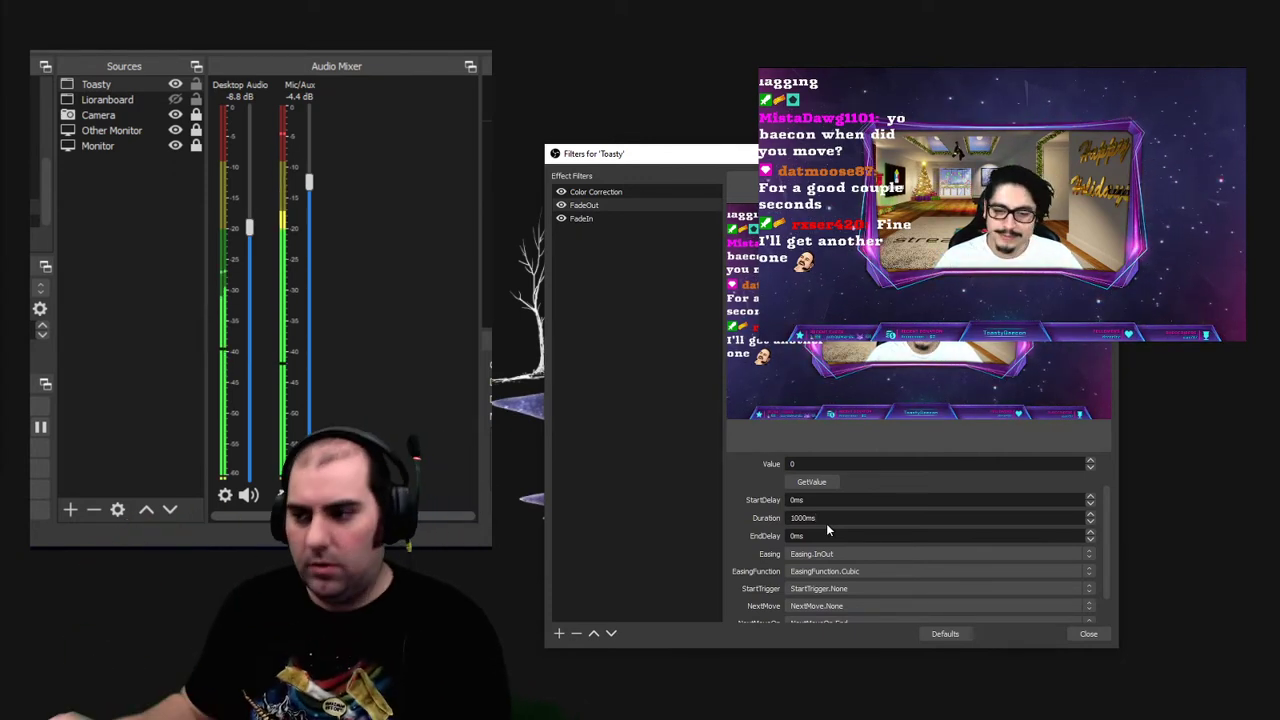
scroll(735, 510, down, 2)
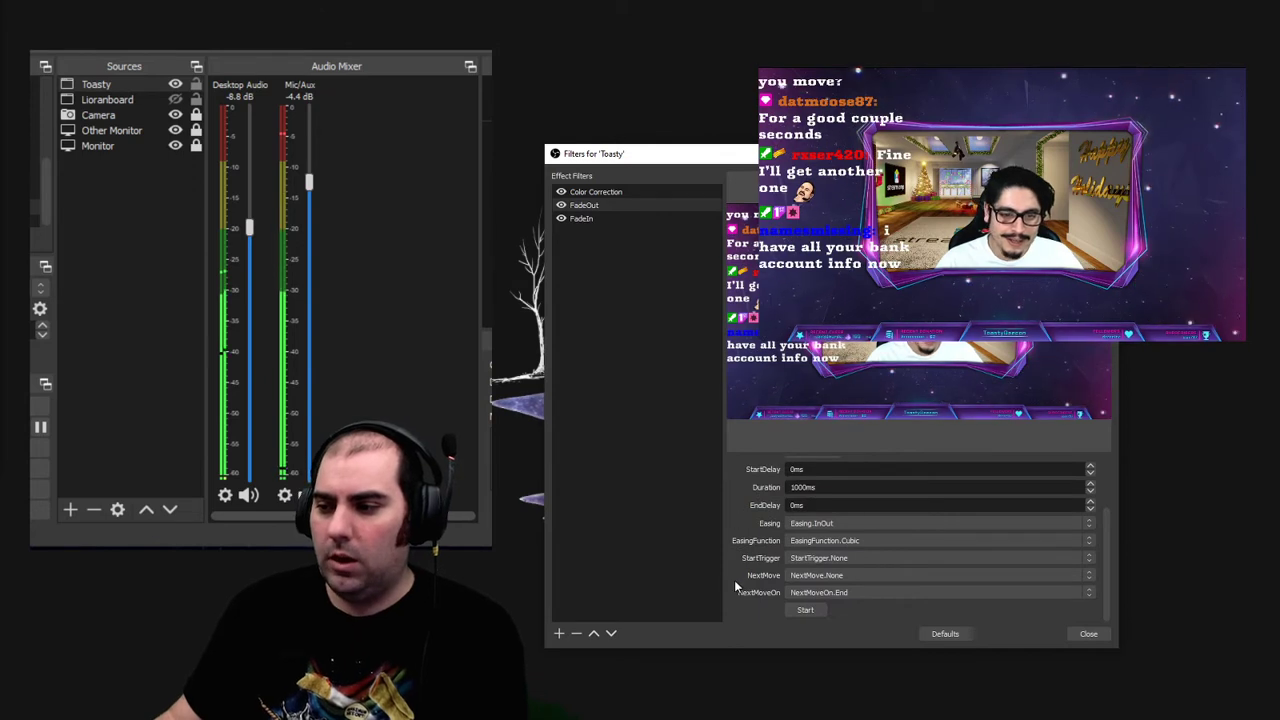
click(830, 558)
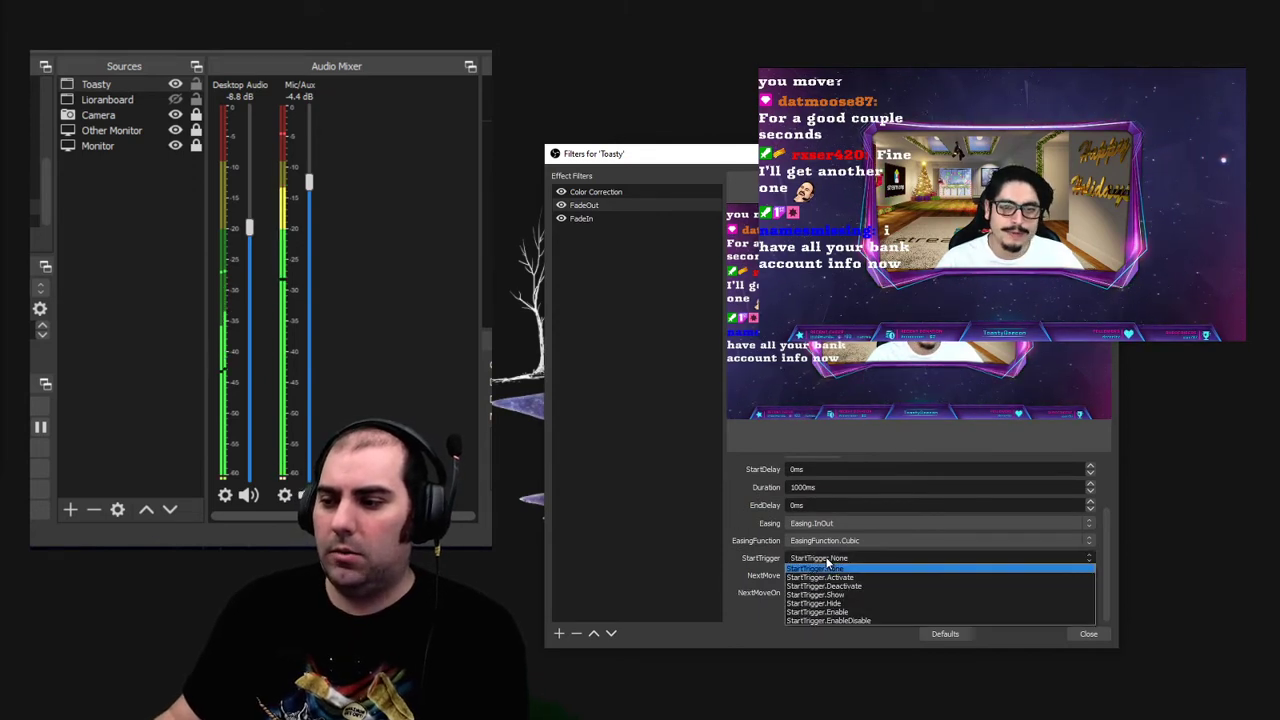
click(869, 618)
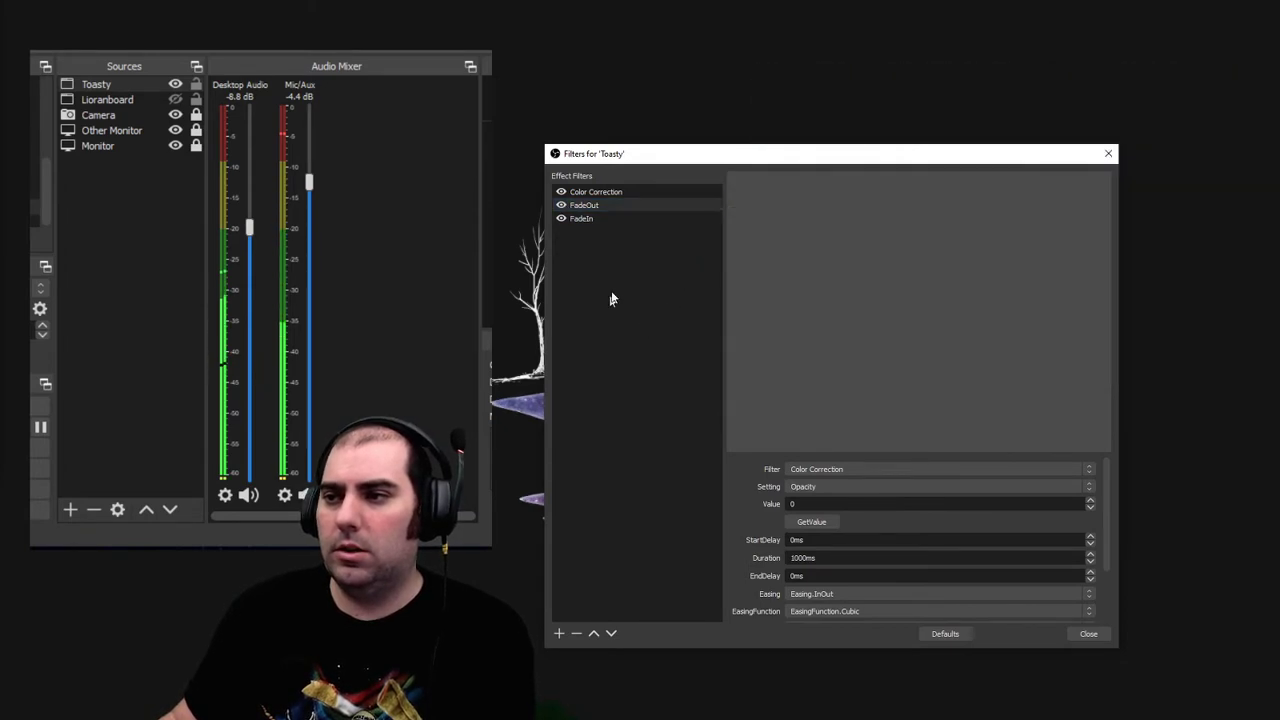
Step: Make the FadeIn filter target the Color Correction filter's Opacity setting with a value of 100 and a 1000 ms duration
click(590, 221)
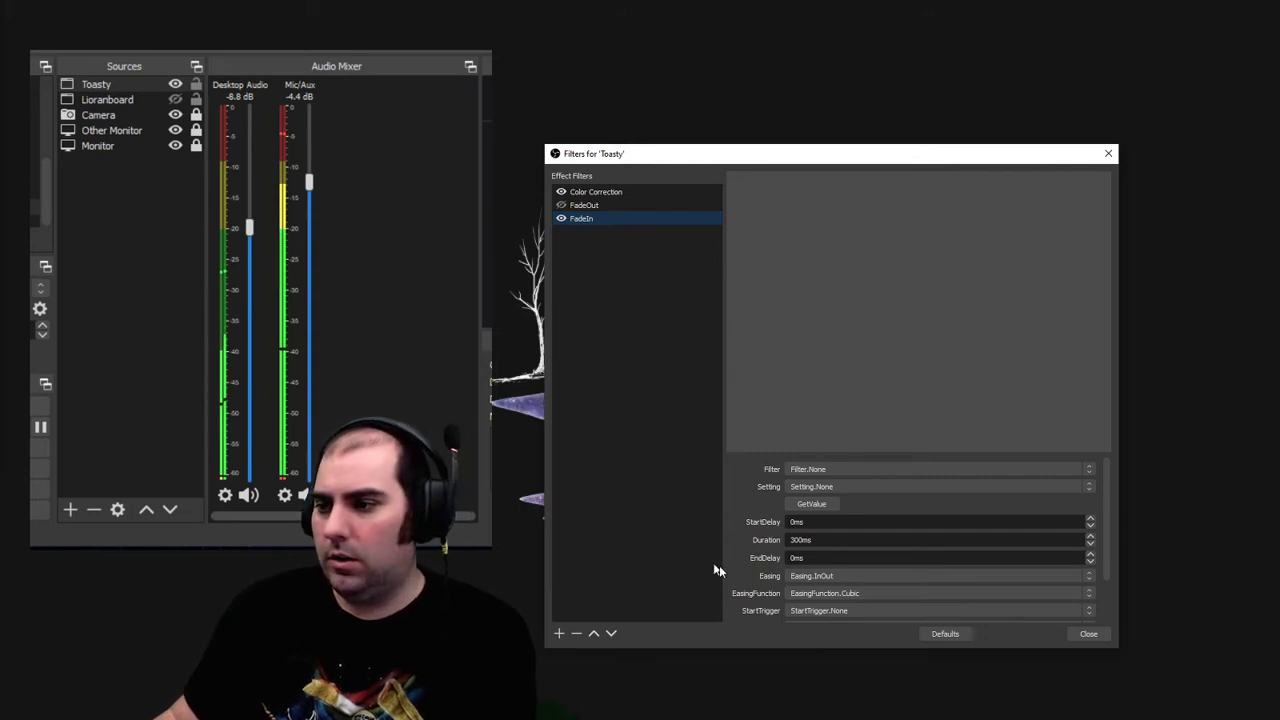
click(834, 469)
click(812, 488)
click(958, 486)
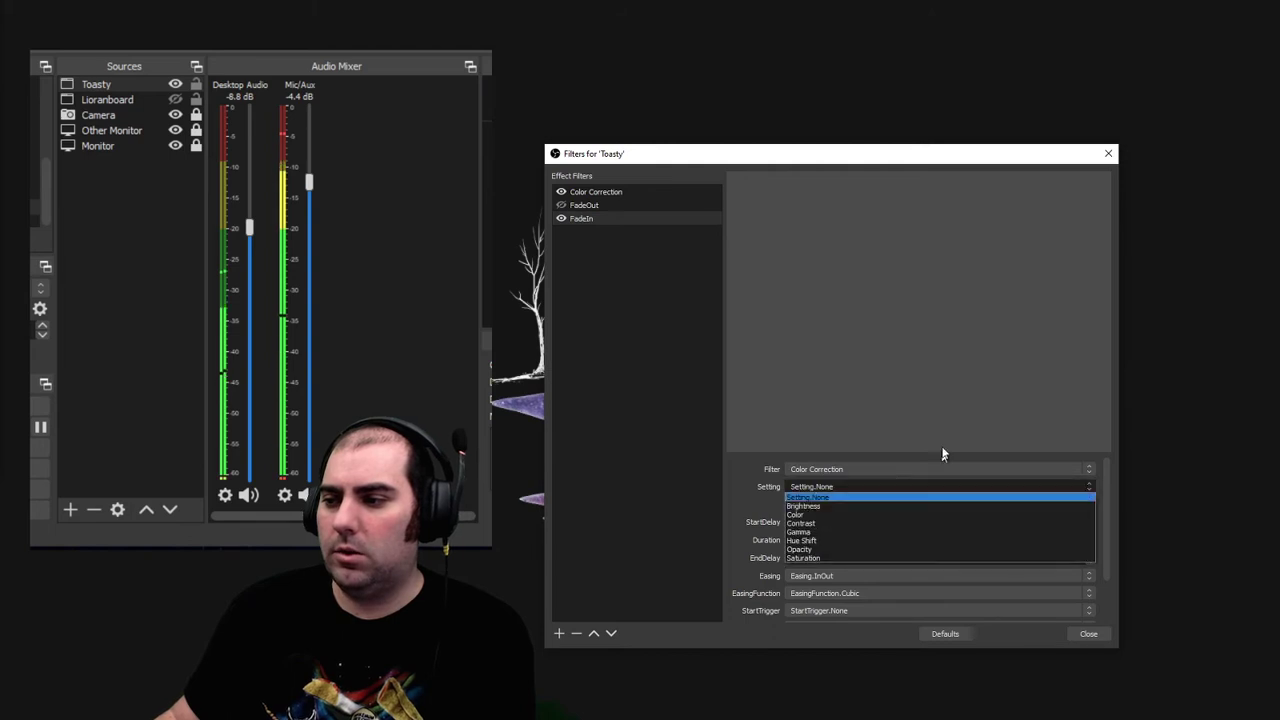
click(815, 549)
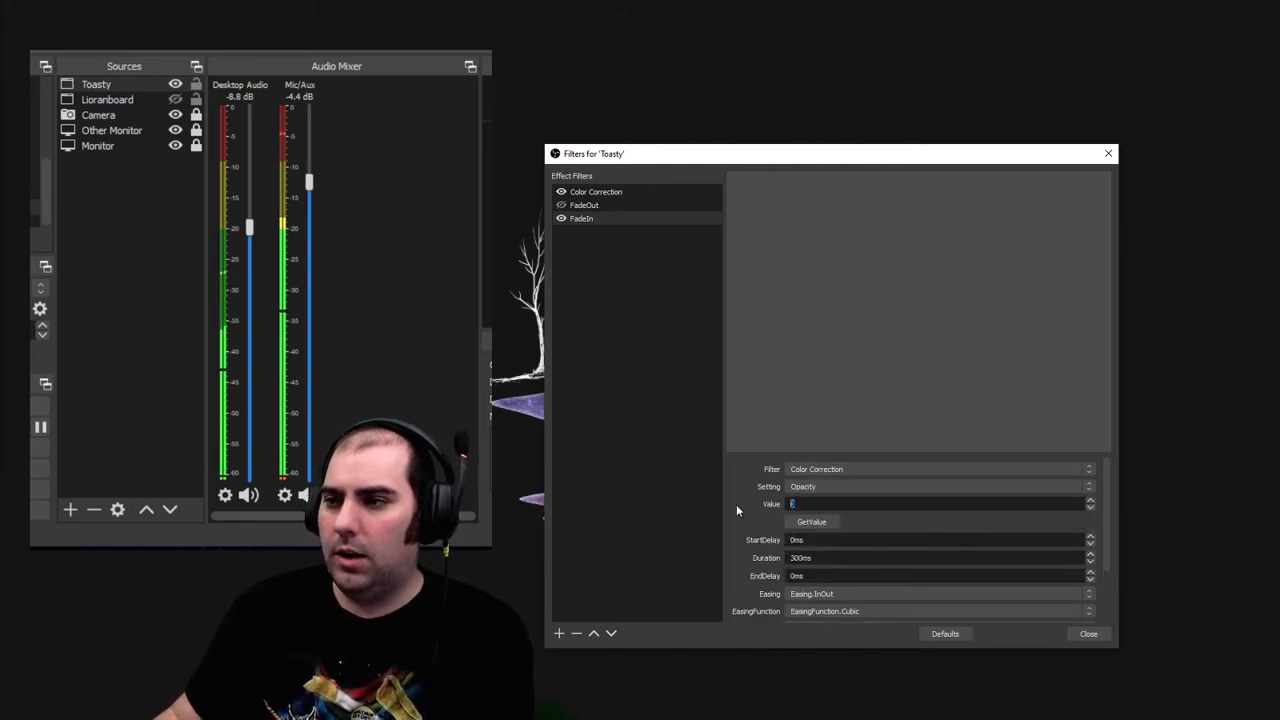
text(100)
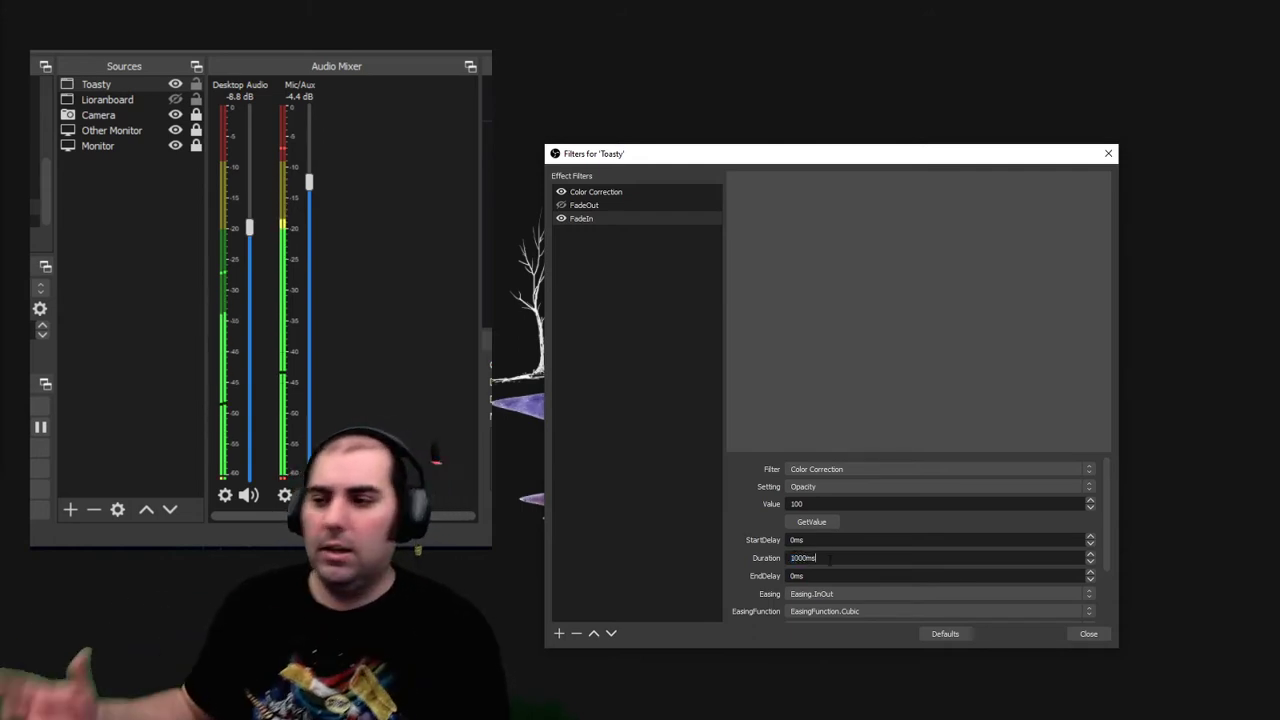
Step: Set the FadeIn filter's start trigger to EnableDisable
scroll(760, 557, down, 2)
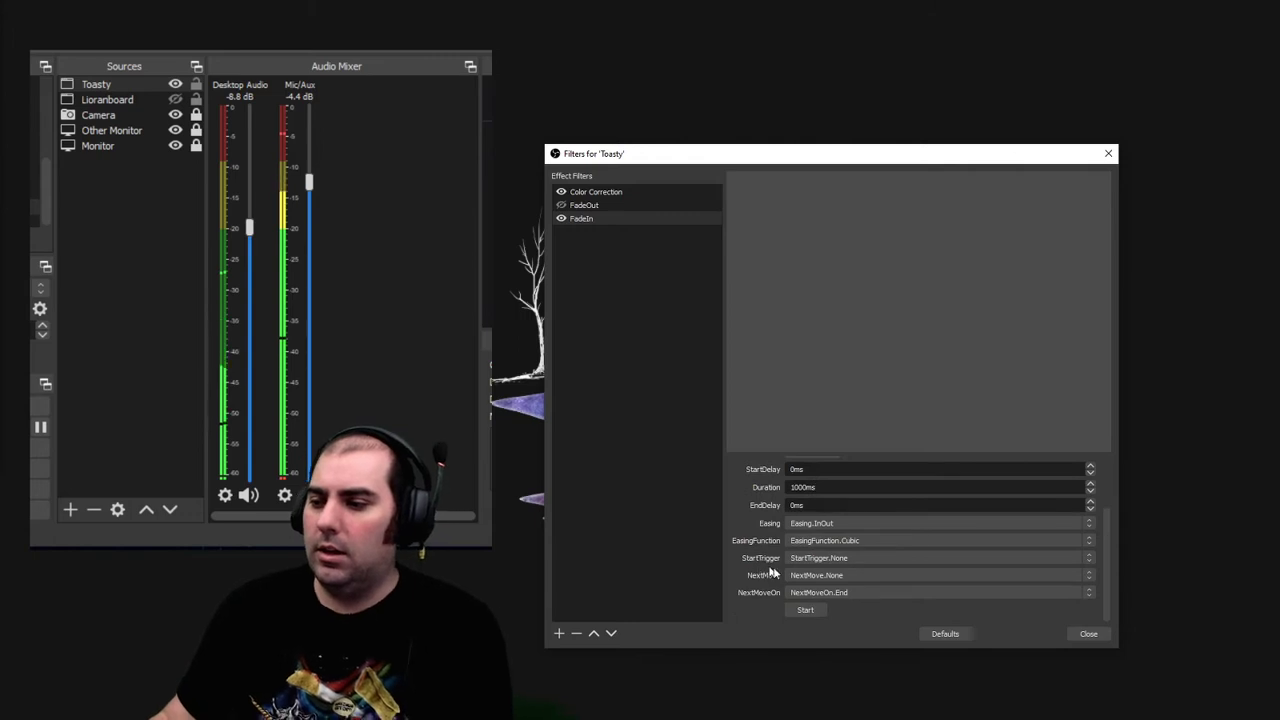
click(800, 558)
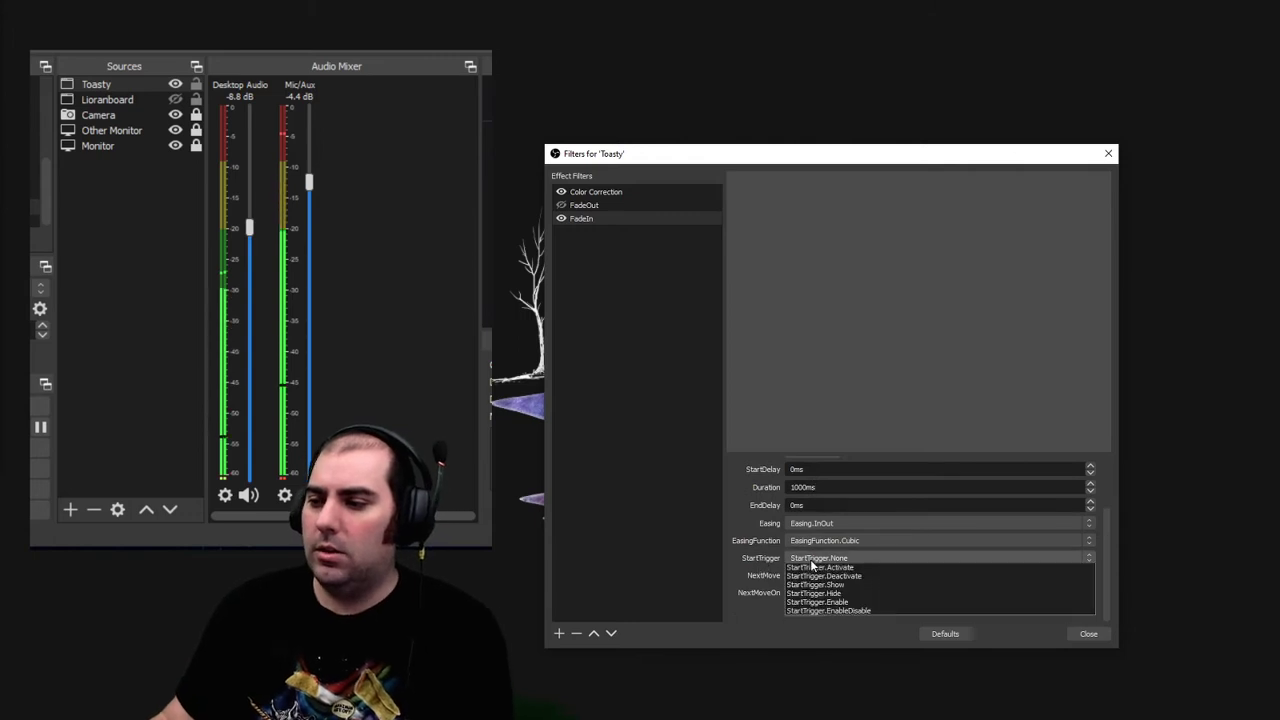
click(822, 618)
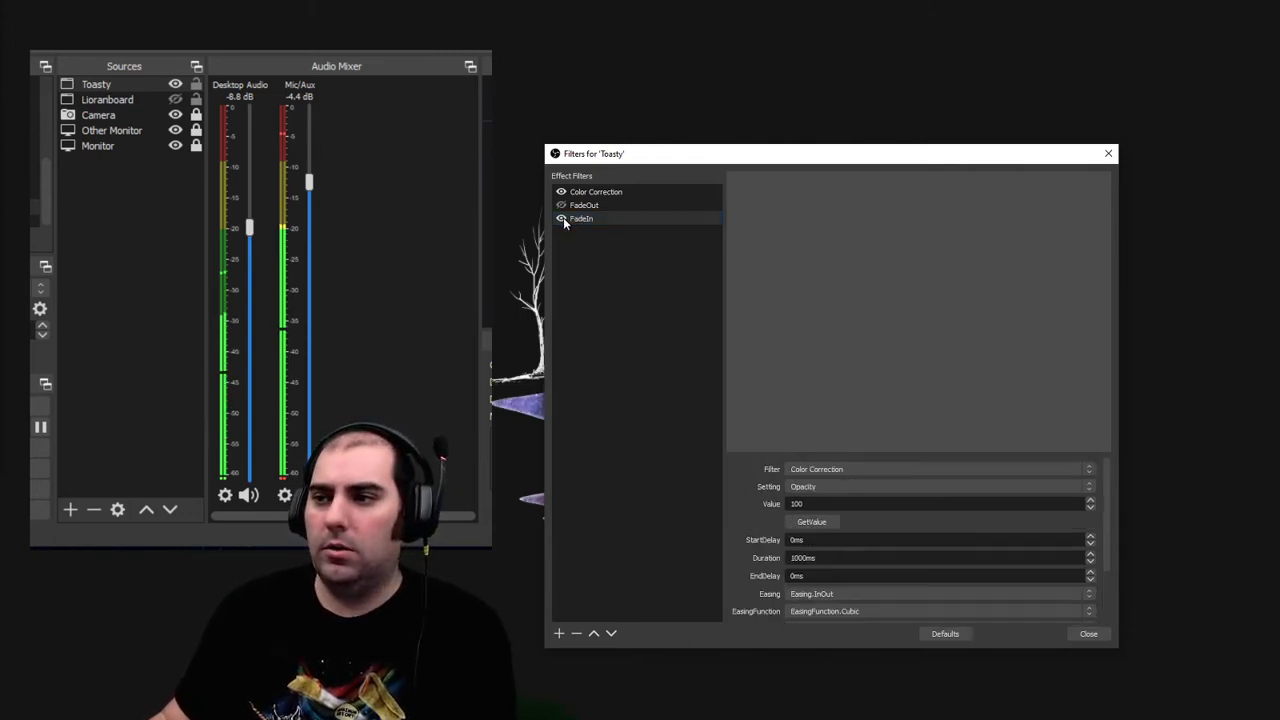
Step: Test both fades on the Toasty source by switching the FadeIn and FadeOut filters' visibility in alternation
click(562, 219)
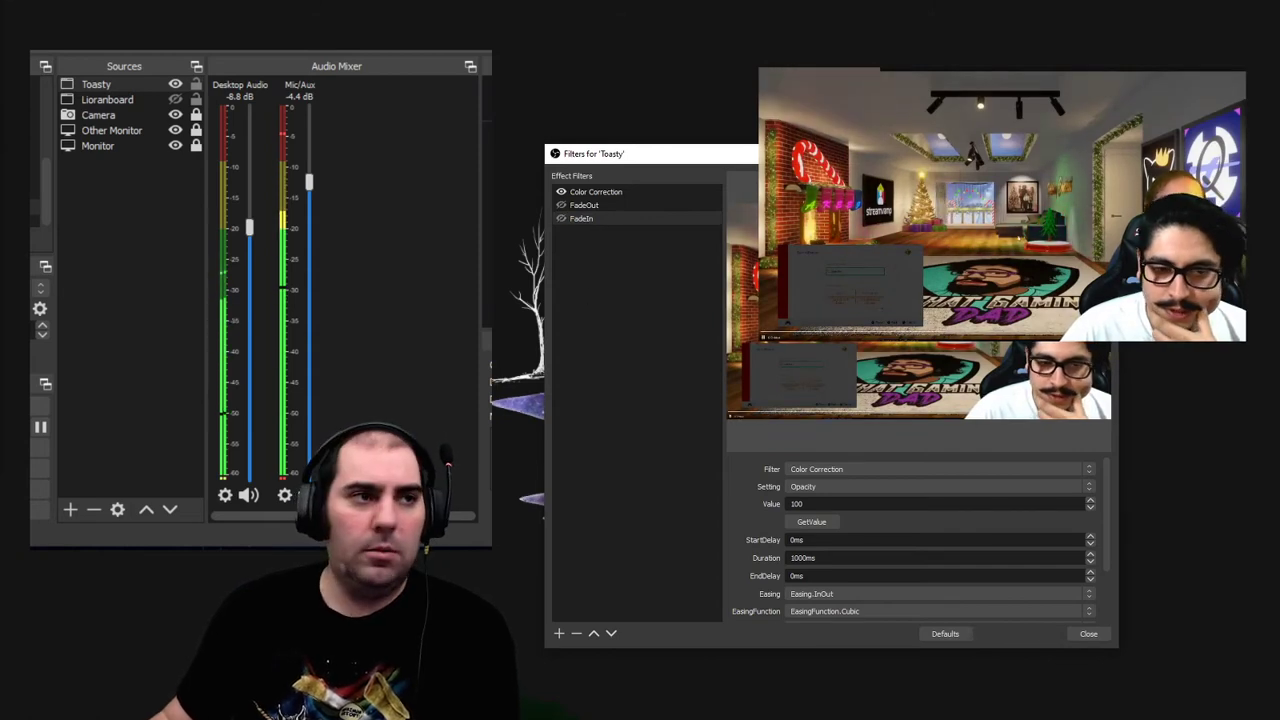
drag(620, 153, 365, 145)
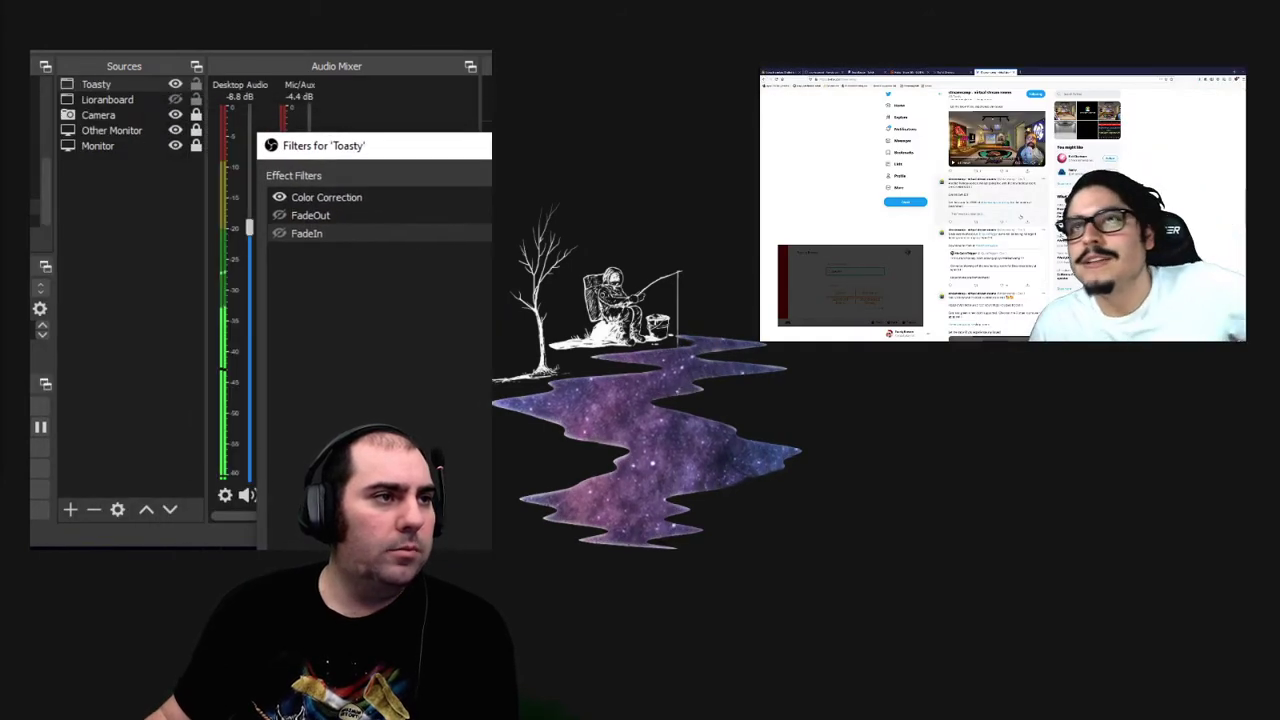
click(280, 216)
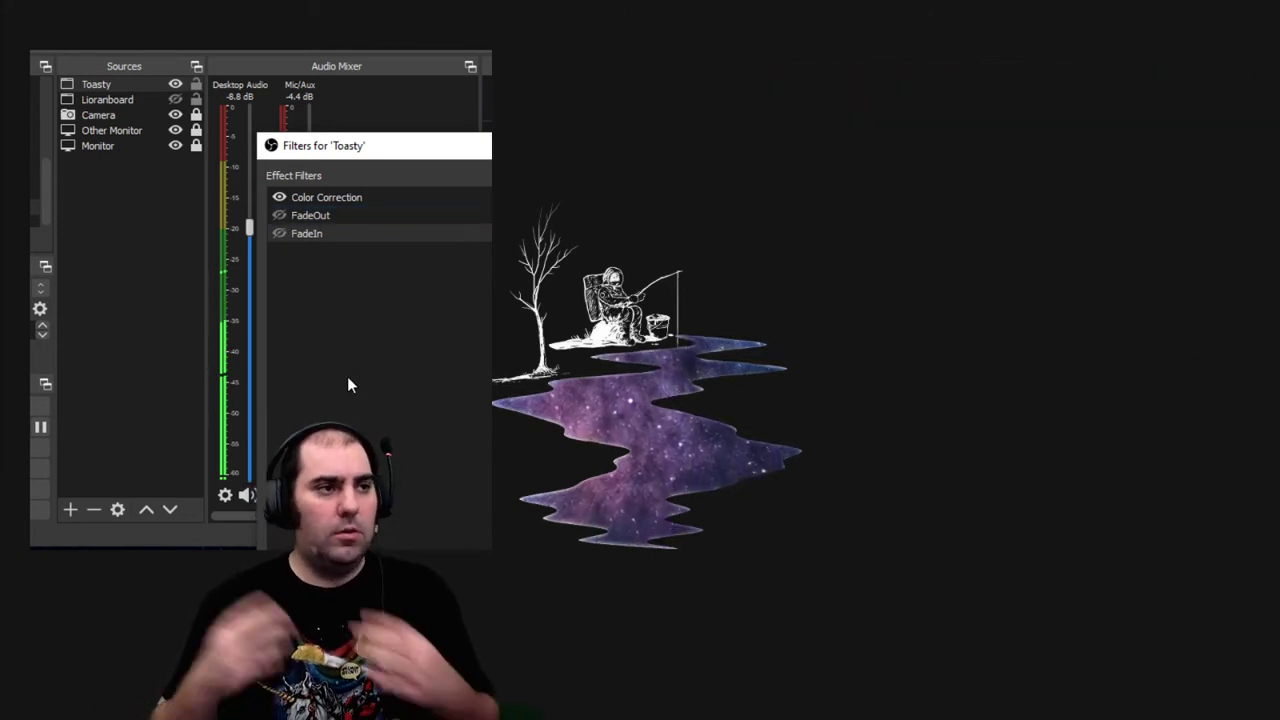
click(280, 233)
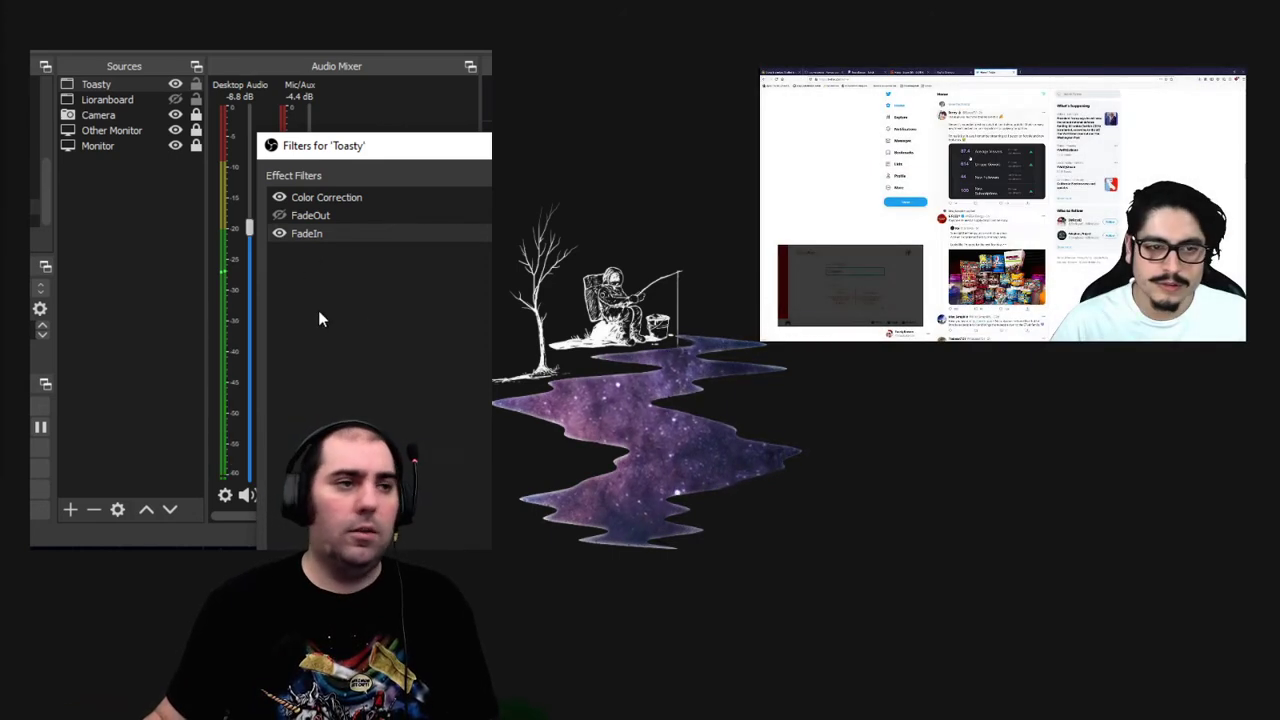
click(282, 208)
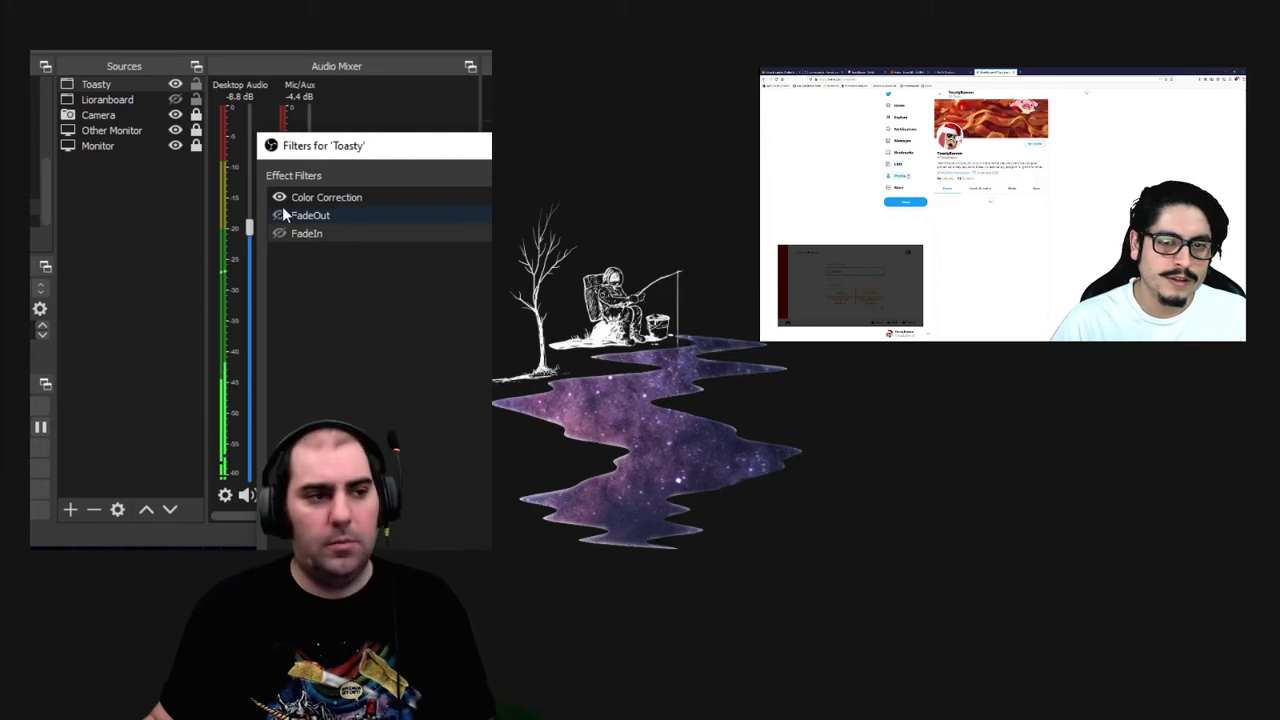
click(279, 215)
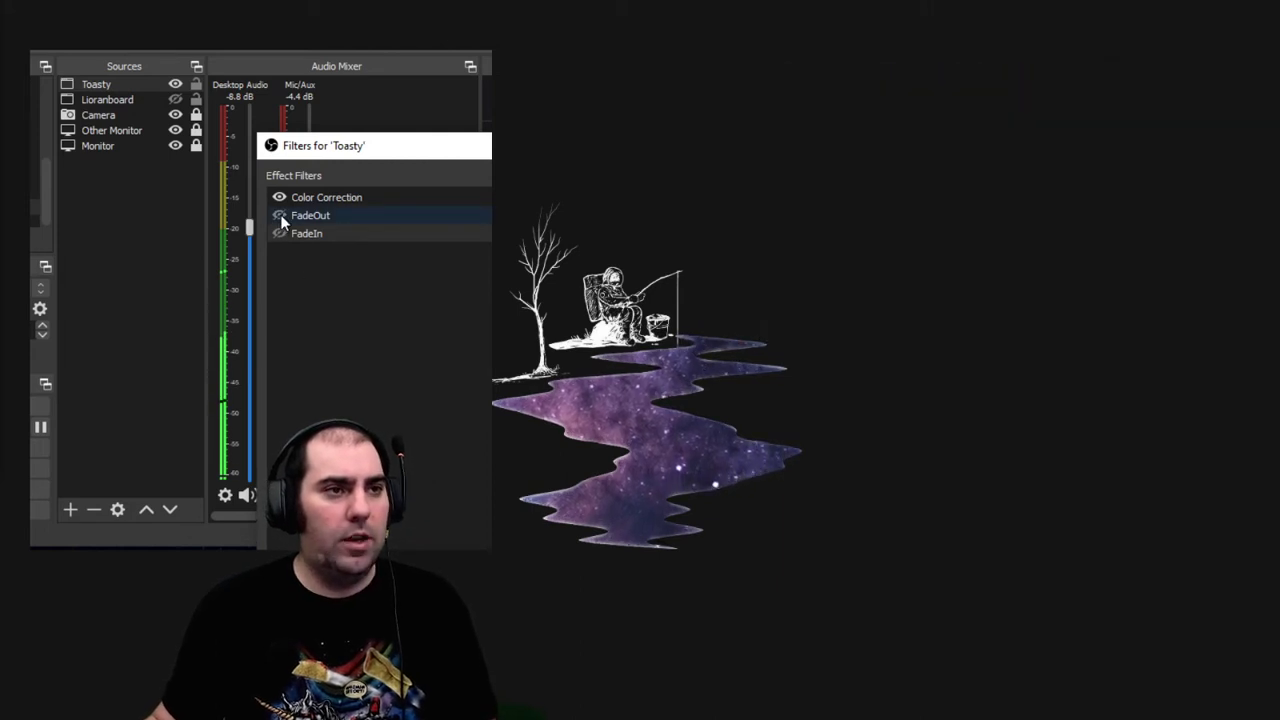
Step: Fade the Toasty source in by toggling its FadeIn filter, and make the Lioranboard source visible
click(281, 233)
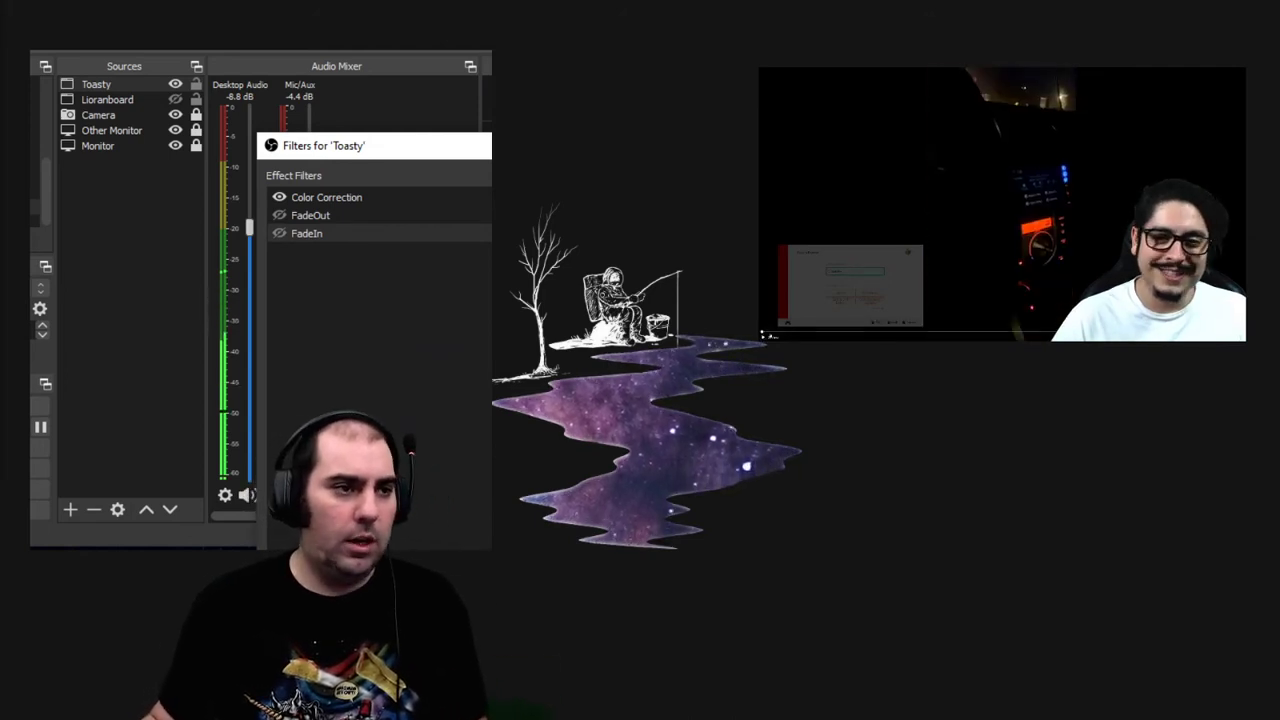
key(Escape)
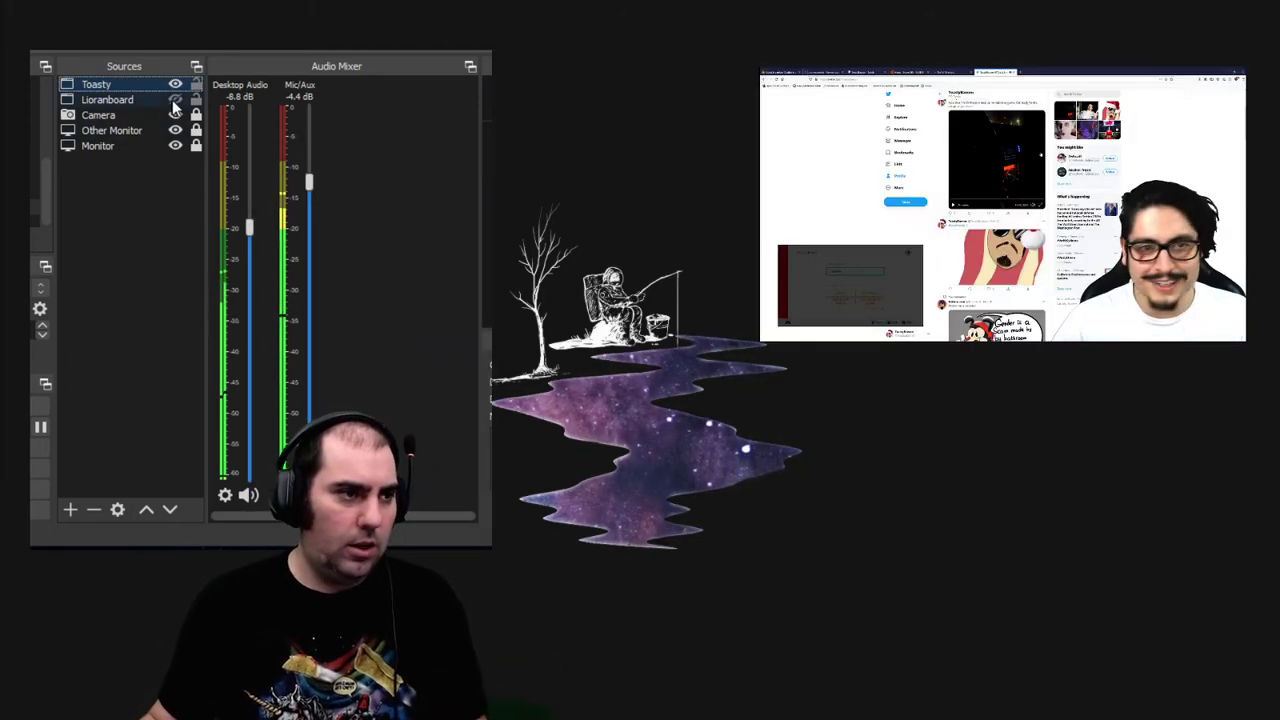
click(175, 100)
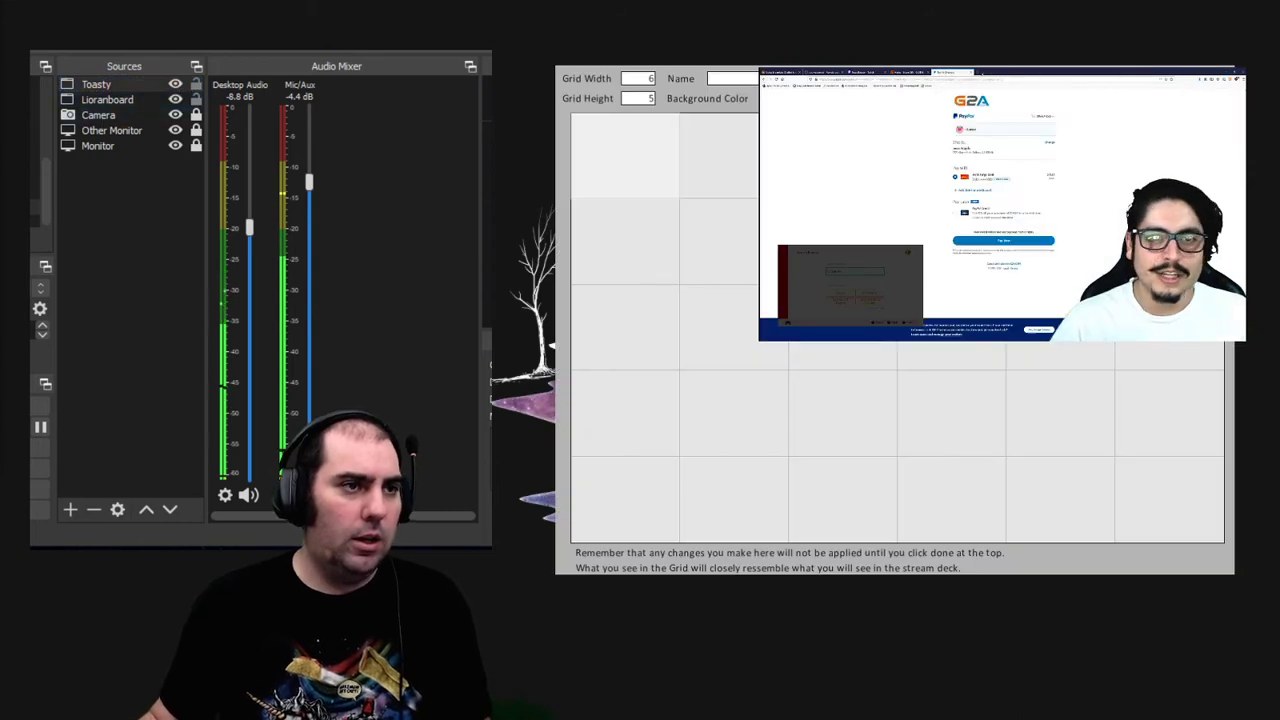
Step: Fade the Toasty source out by toggling its FadeOut filter, and close the source's filters
right_click(111, 84)
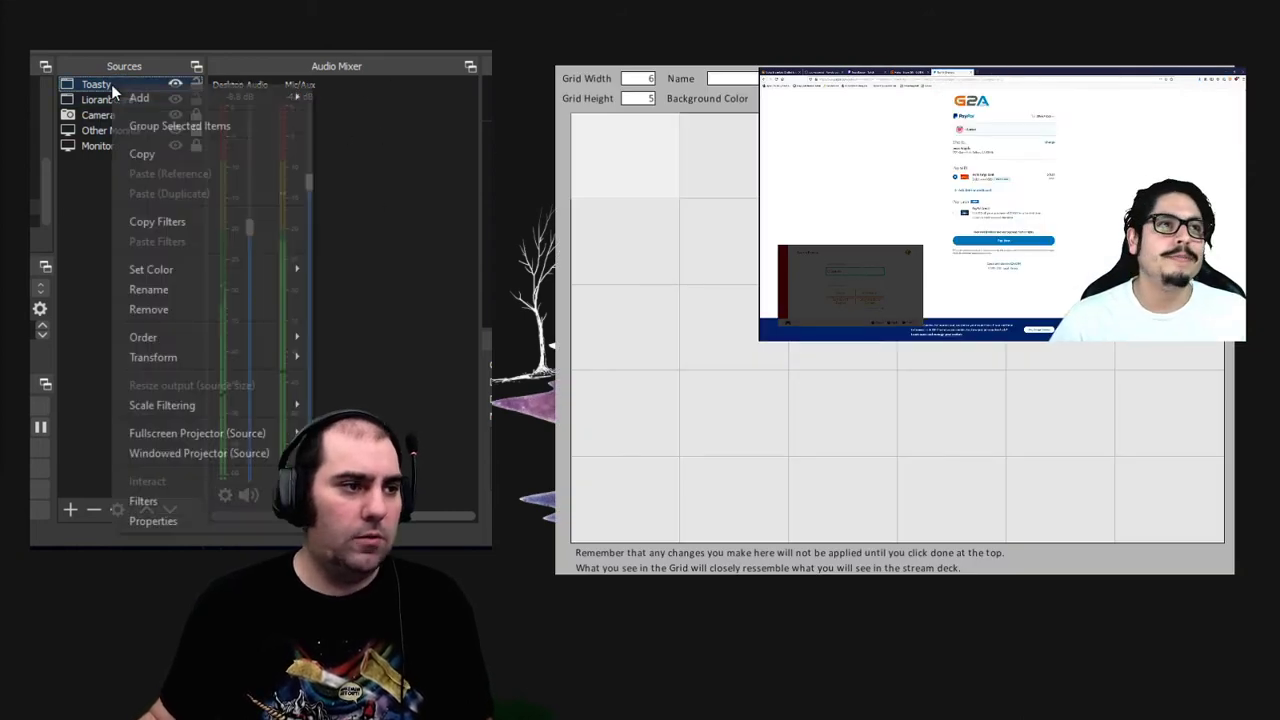
click(185, 491)
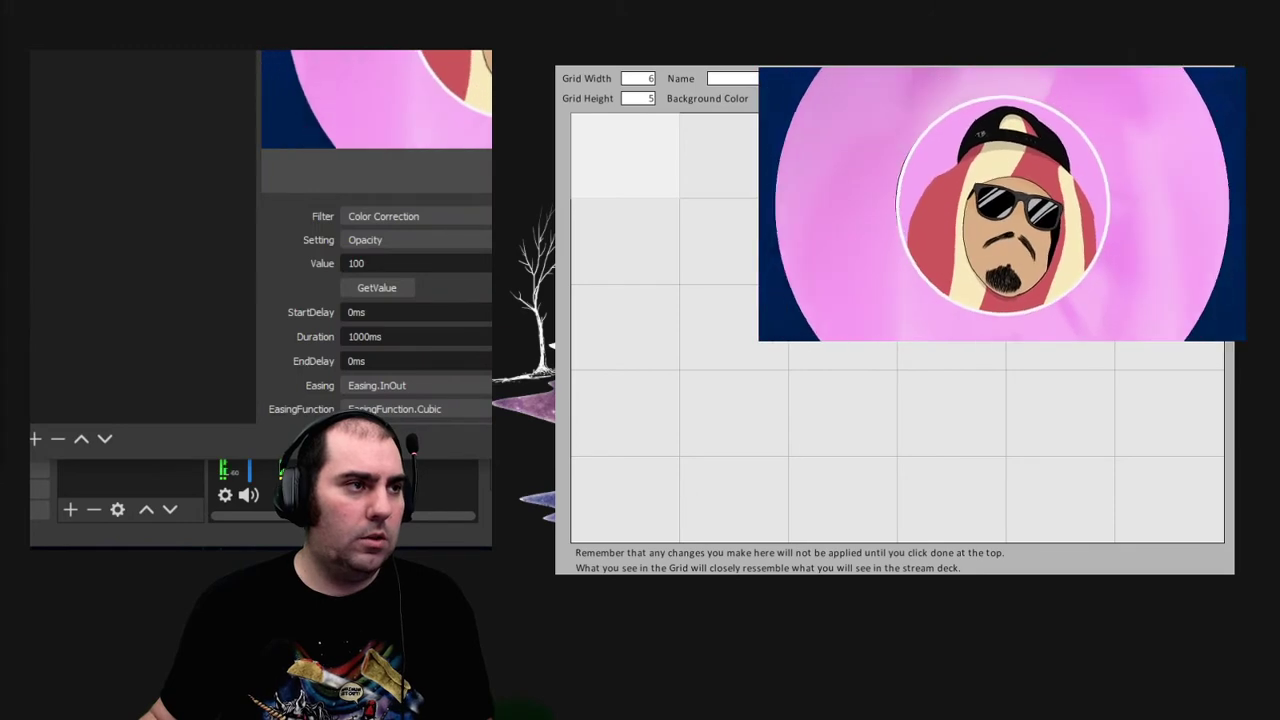
key(Escape)
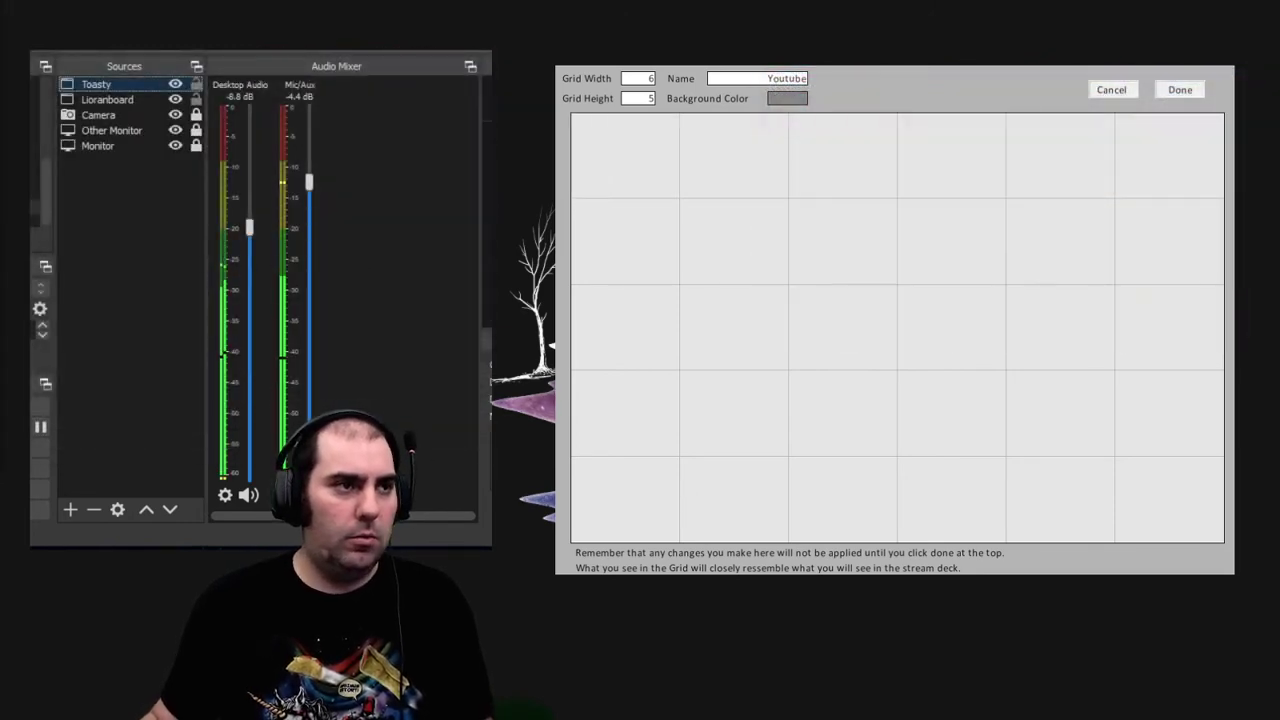
Step: In LioranBoard, create a blank button named ToastyBaecon in the second row, second column of the Youtube deck
click(725, 262)
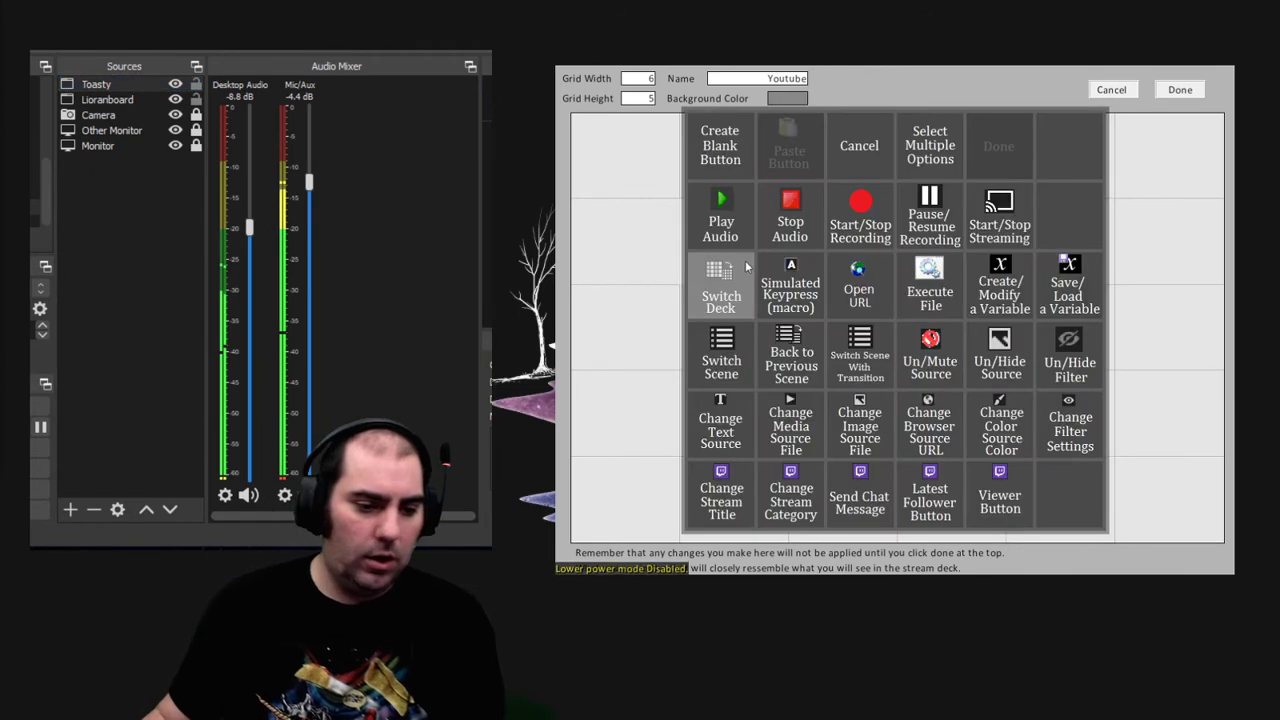
click(716, 171)
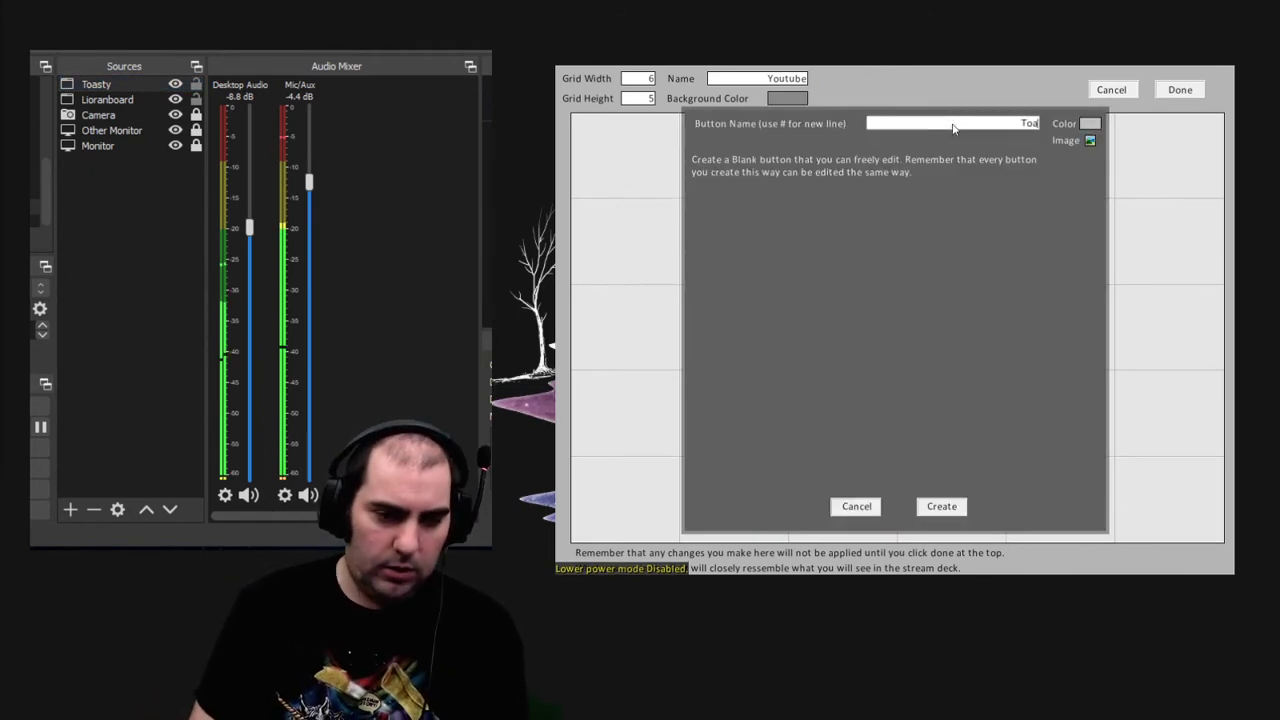
text(ToastyB)
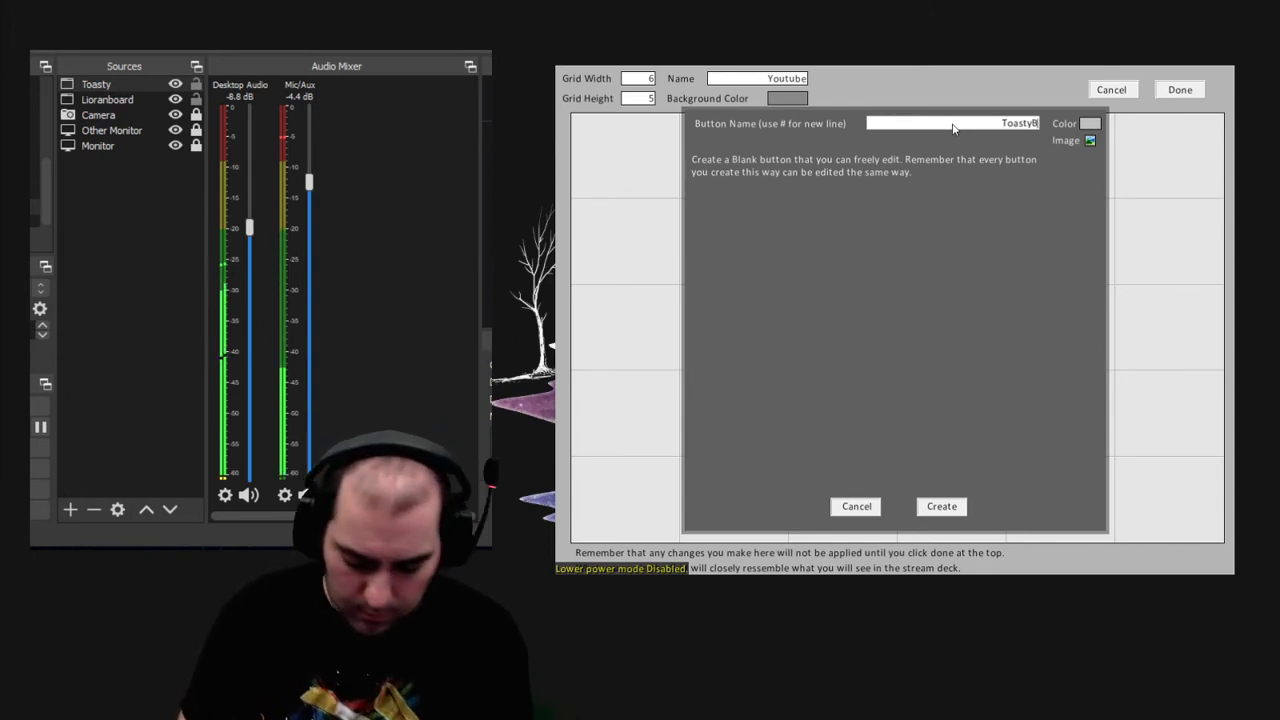
text(ar)
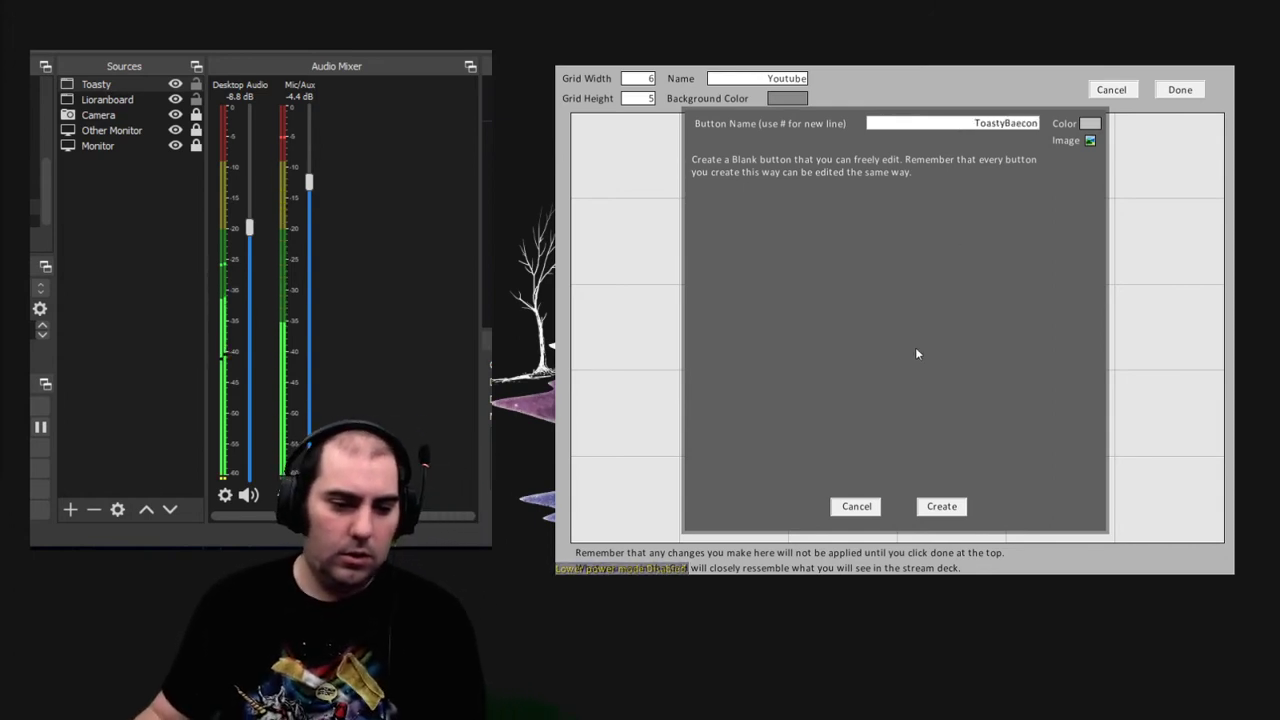
click(940, 506)
Step: Add a Twitch chat message trigger with the message !toasty to the ToastyBaecon button
right_click(706, 234)
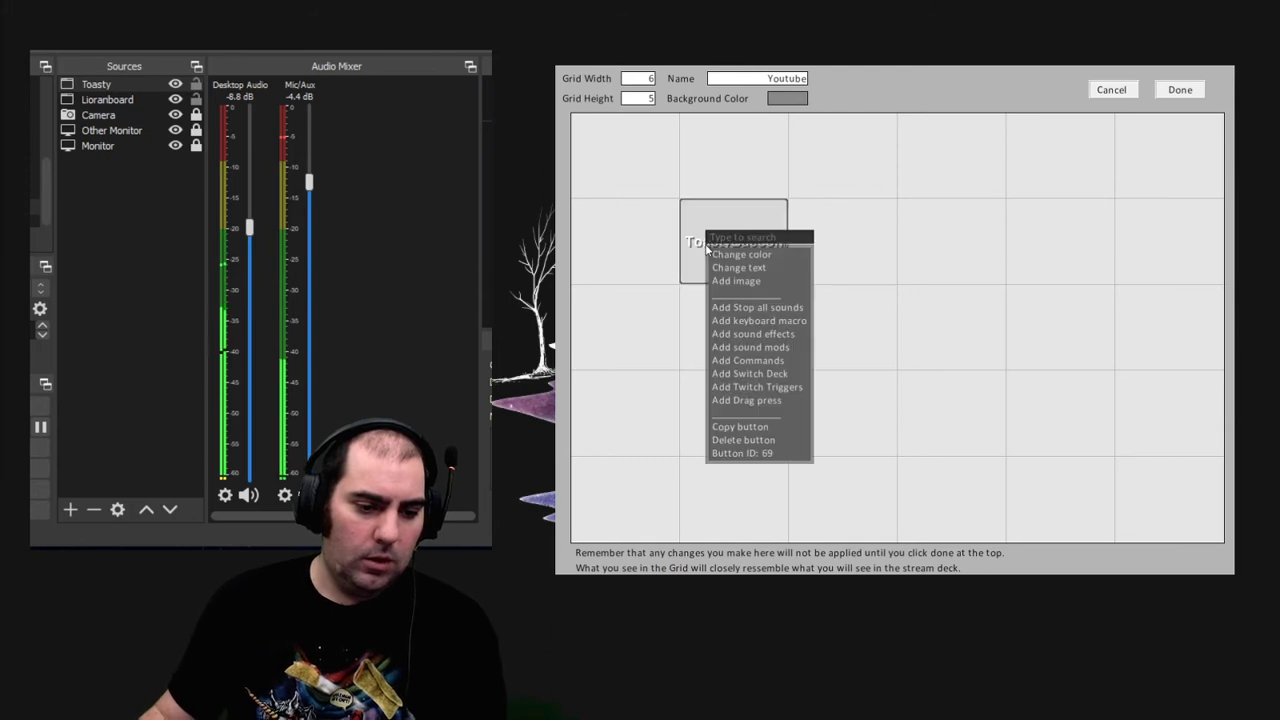
click(796, 388)
click(894, 271)
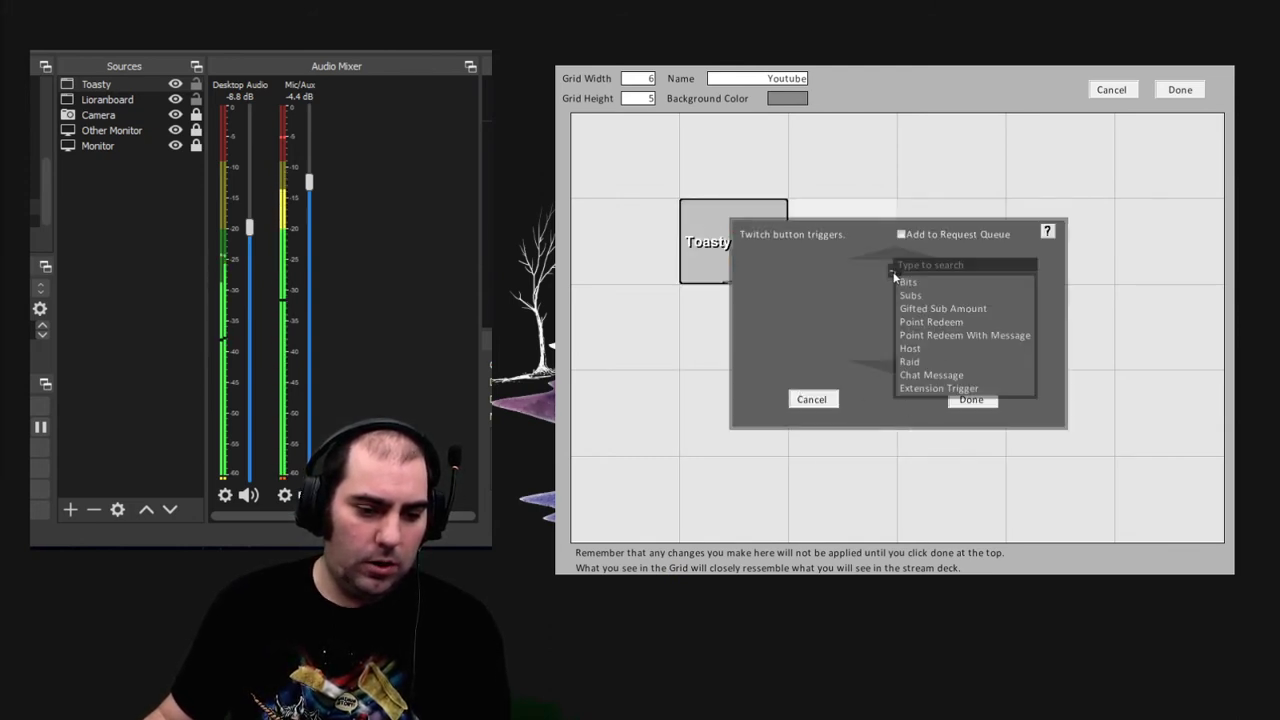
click(947, 374)
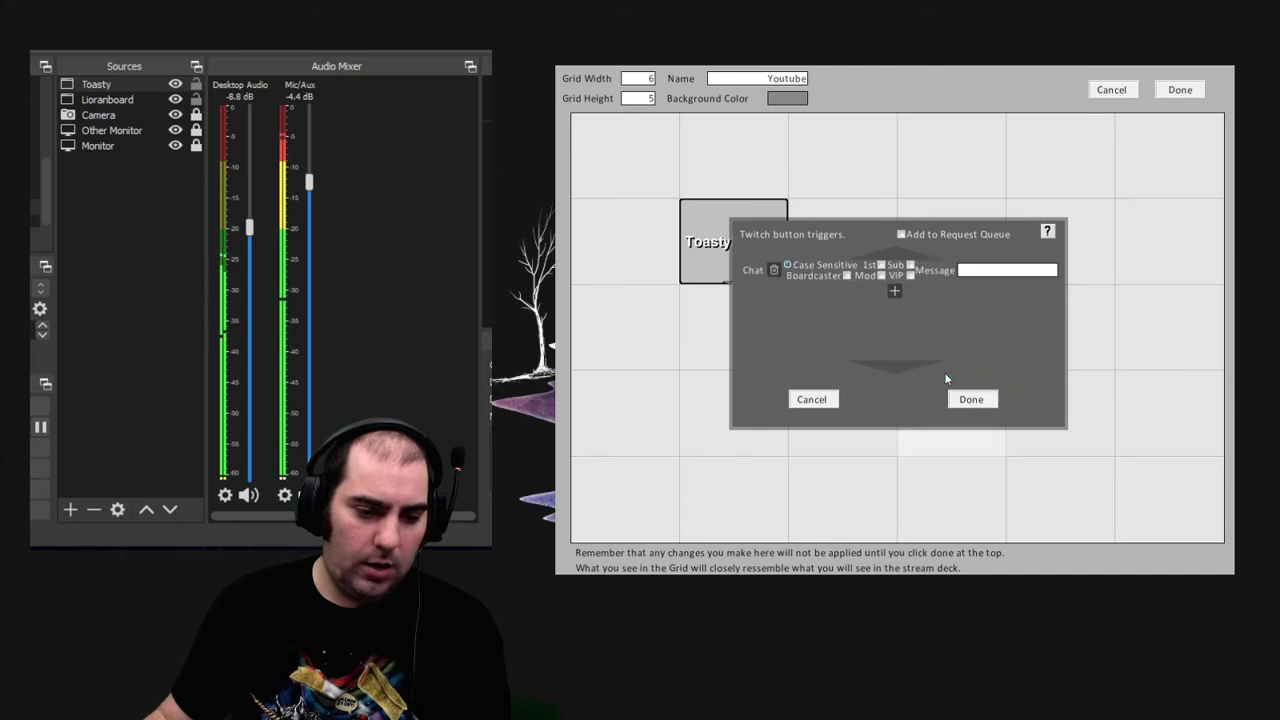
click(980, 274)
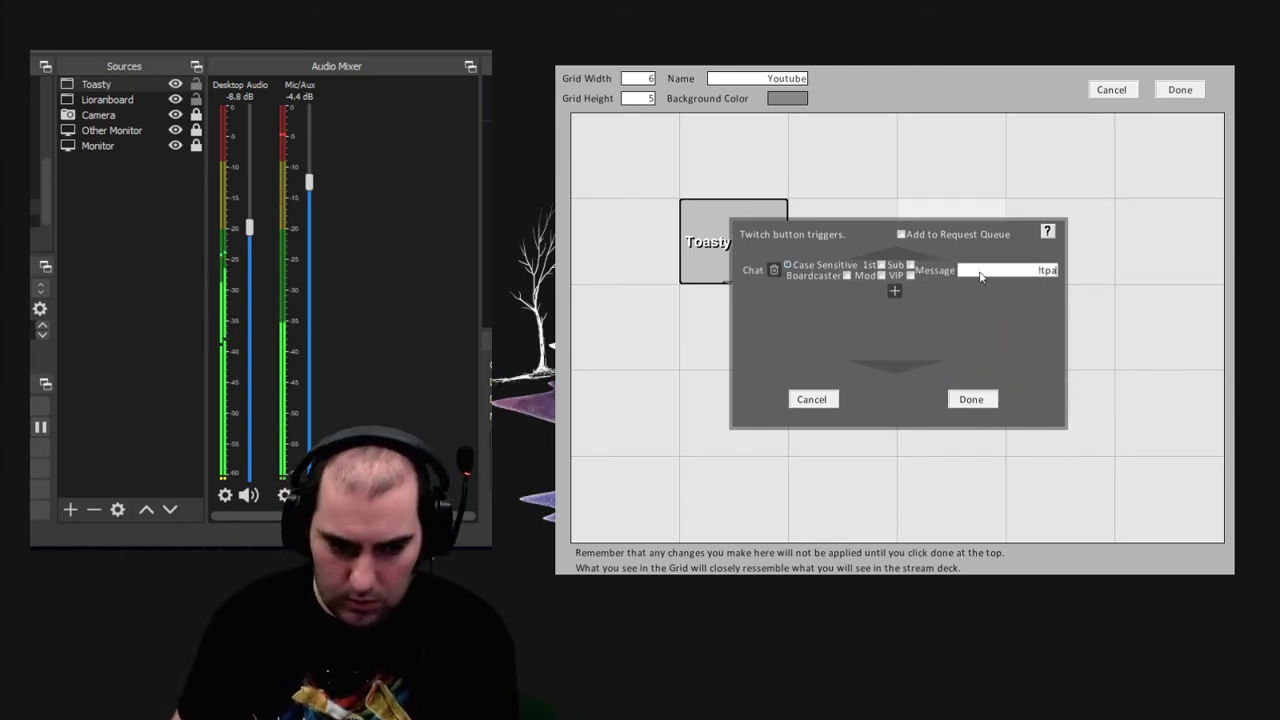
text(!toasty)
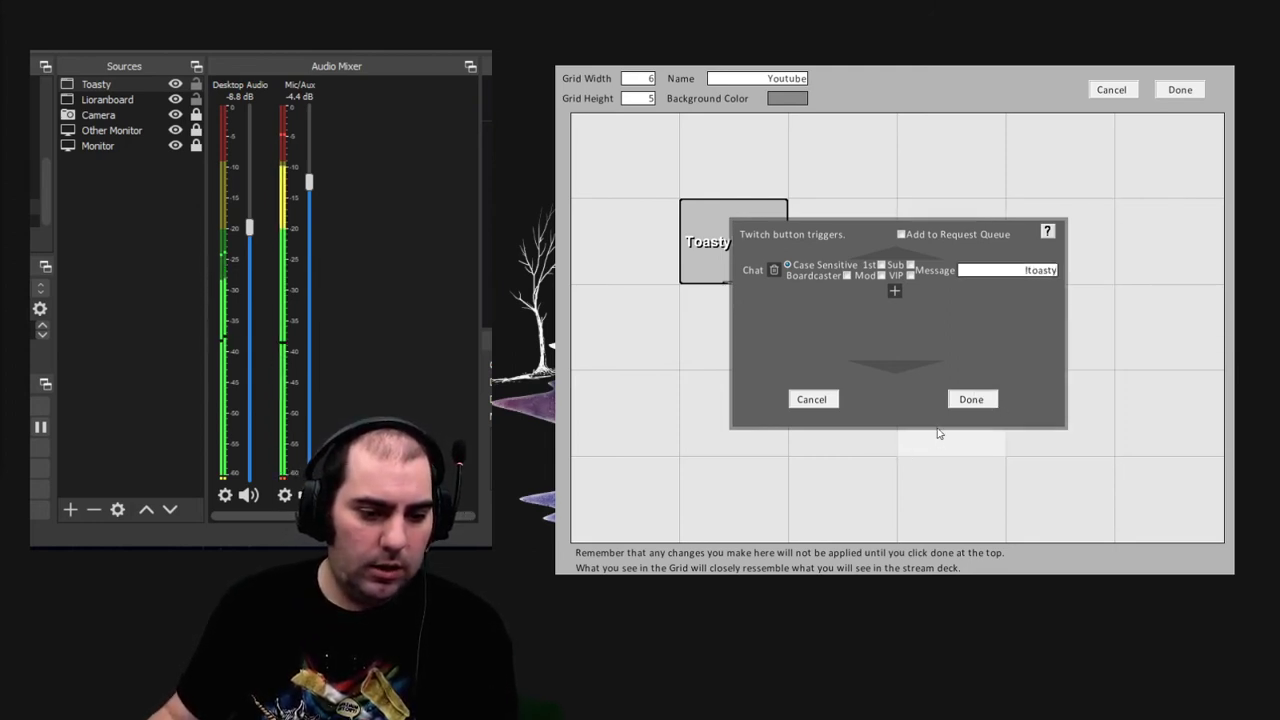
click(971, 399)
Step: Add a Filter Change Visibility command to the ToastyBaecon button
right_click(694, 233)
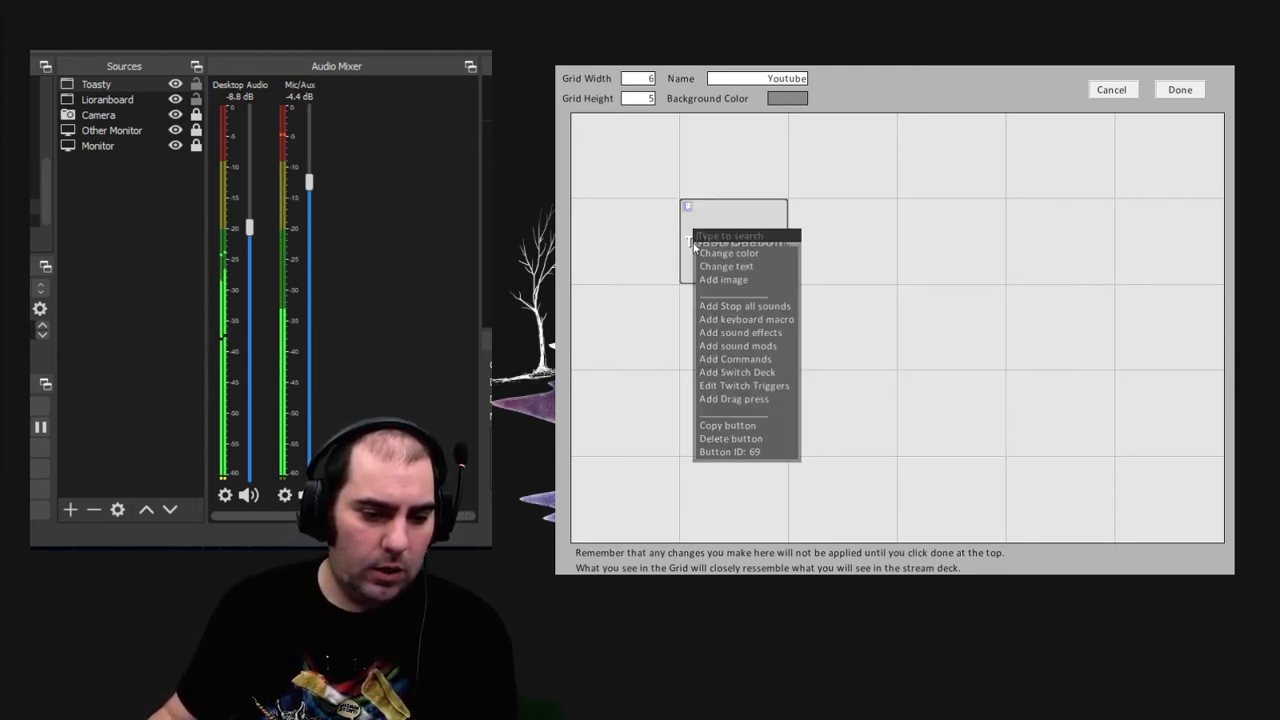
click(780, 363)
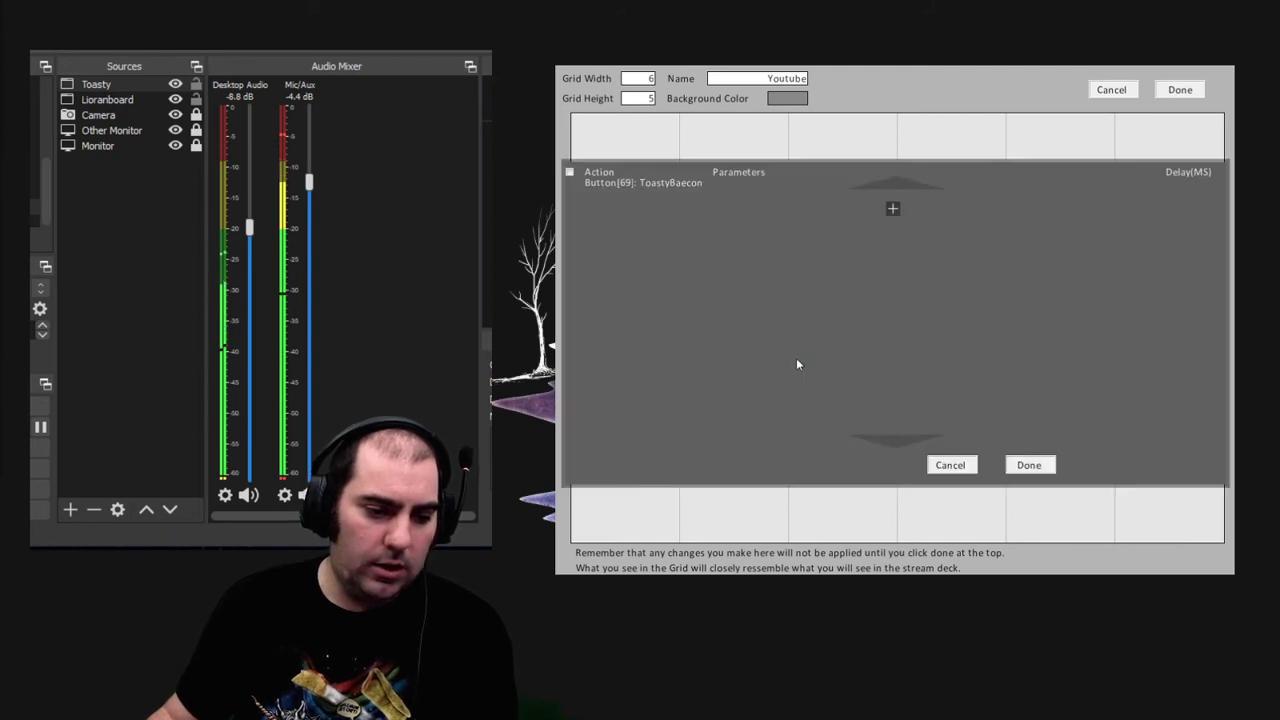
click(891, 207)
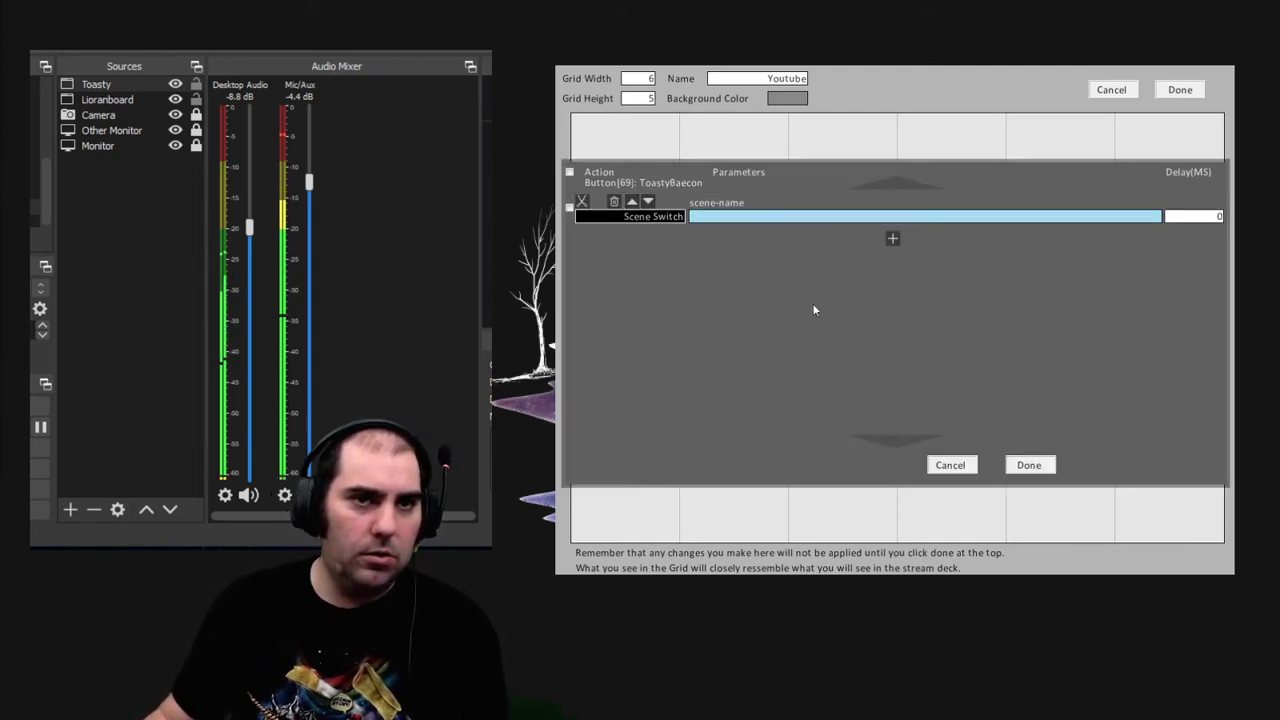
click(660, 217)
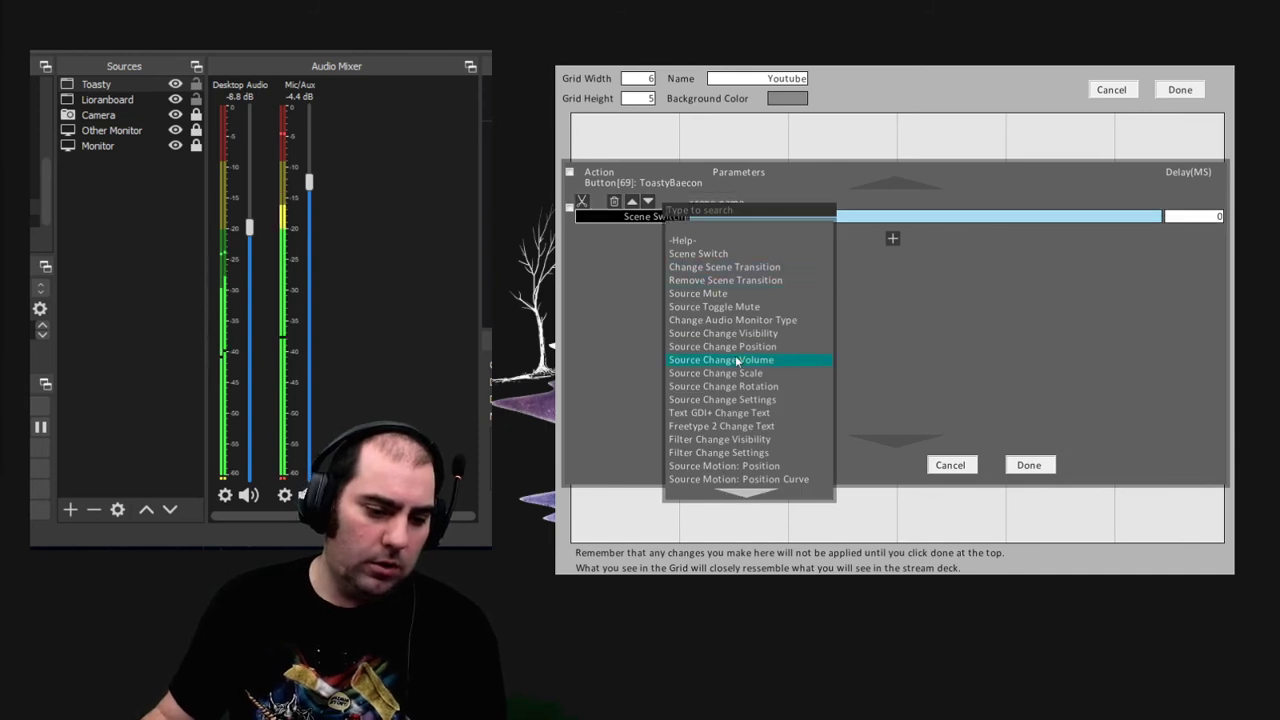
click(745, 440)
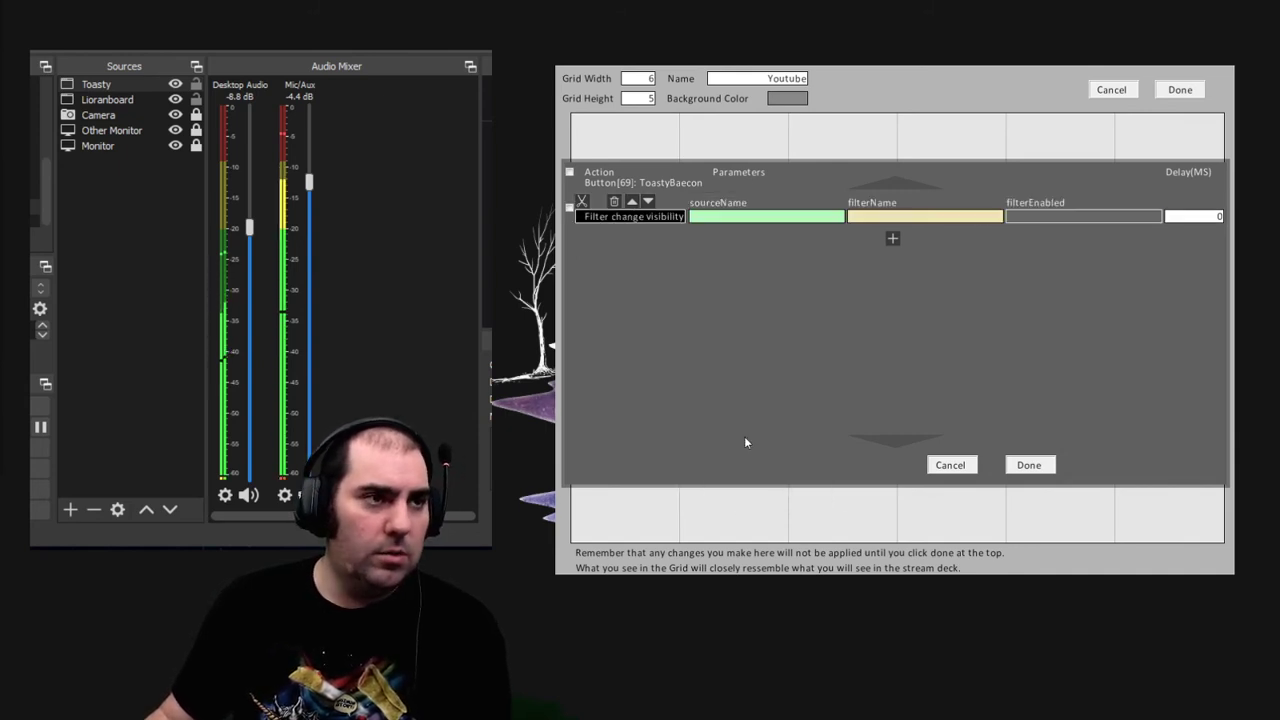
Step: Configure the first command to toggle the FadeIn filter on the Toasty source
click(768, 220)
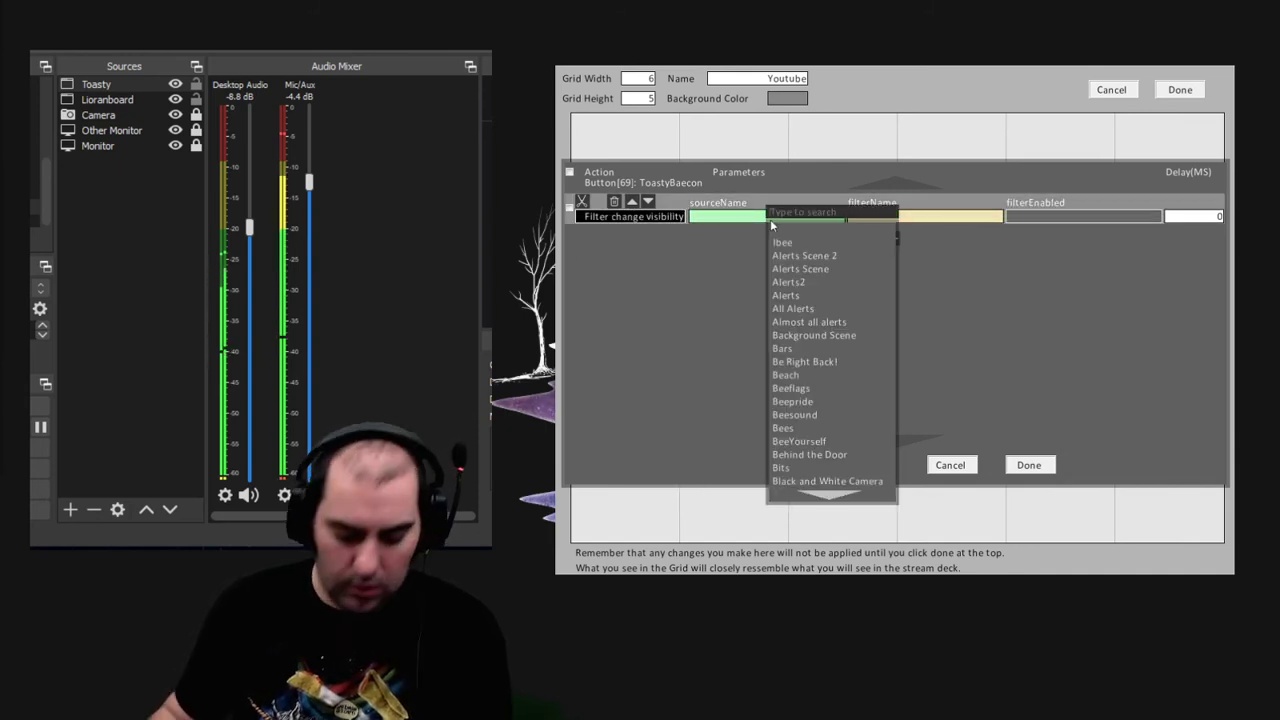
text(toasty)
click(783, 244)
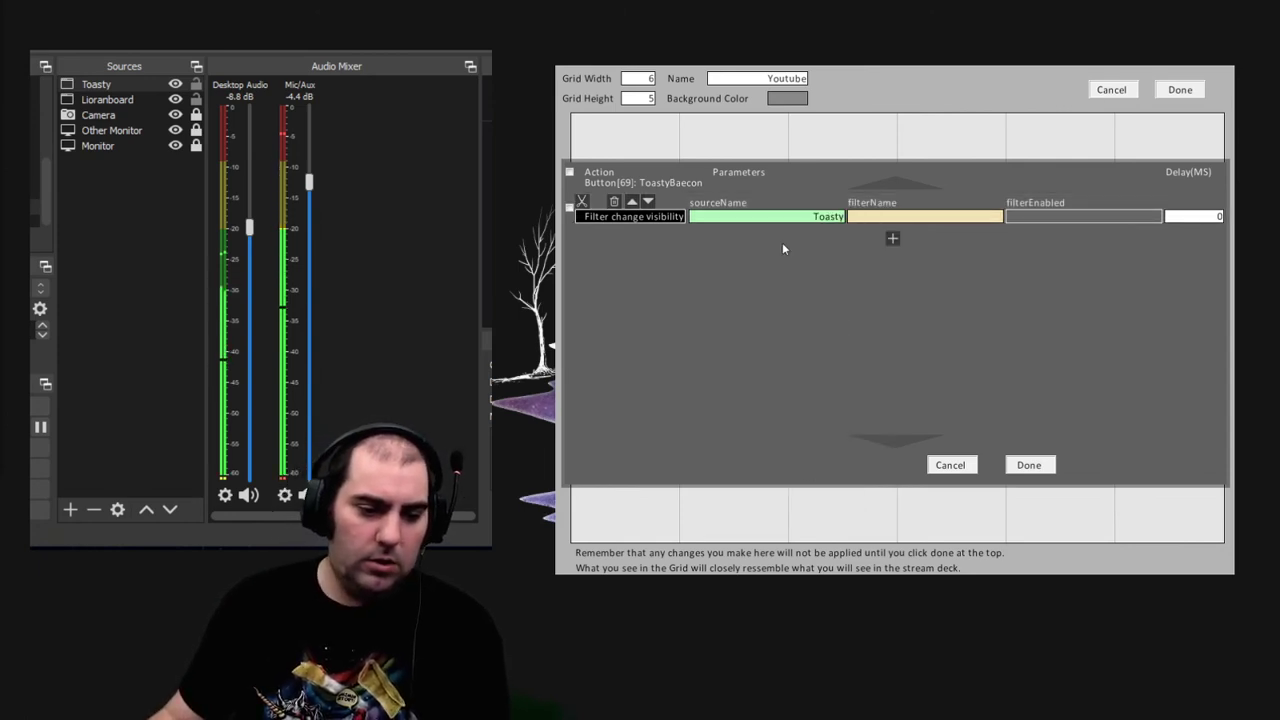
click(933, 218)
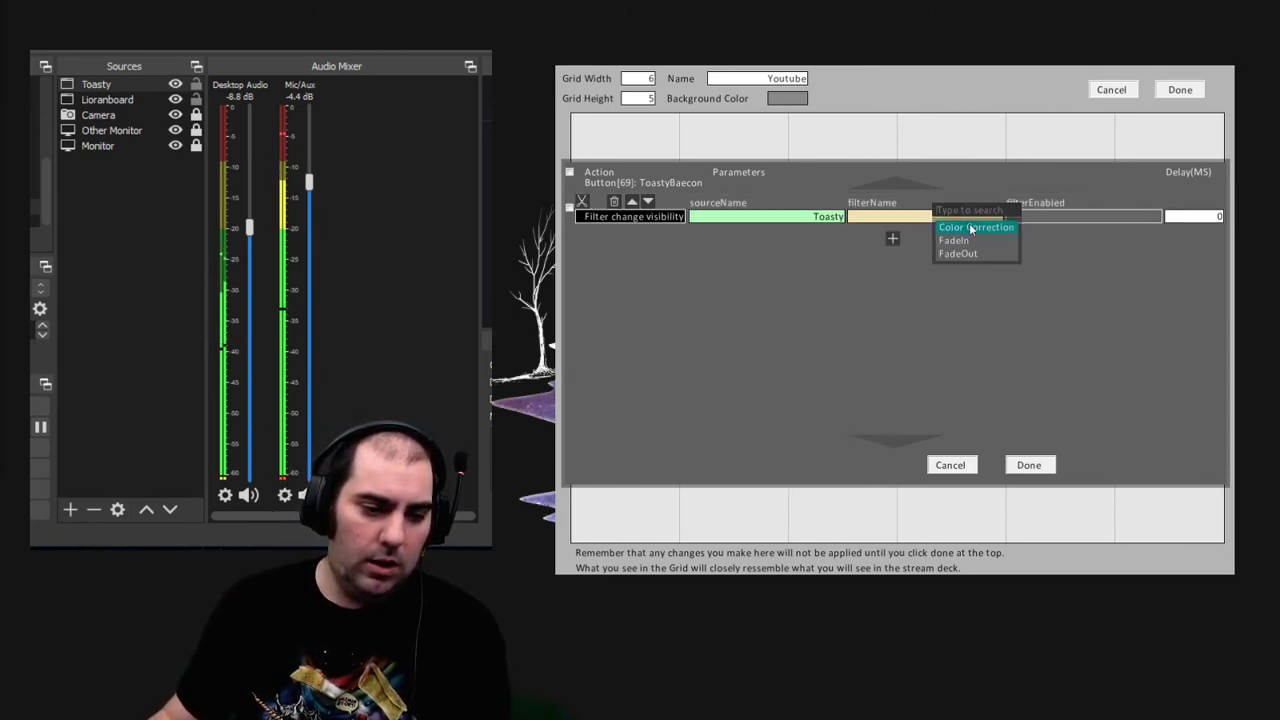
click(1085, 216)
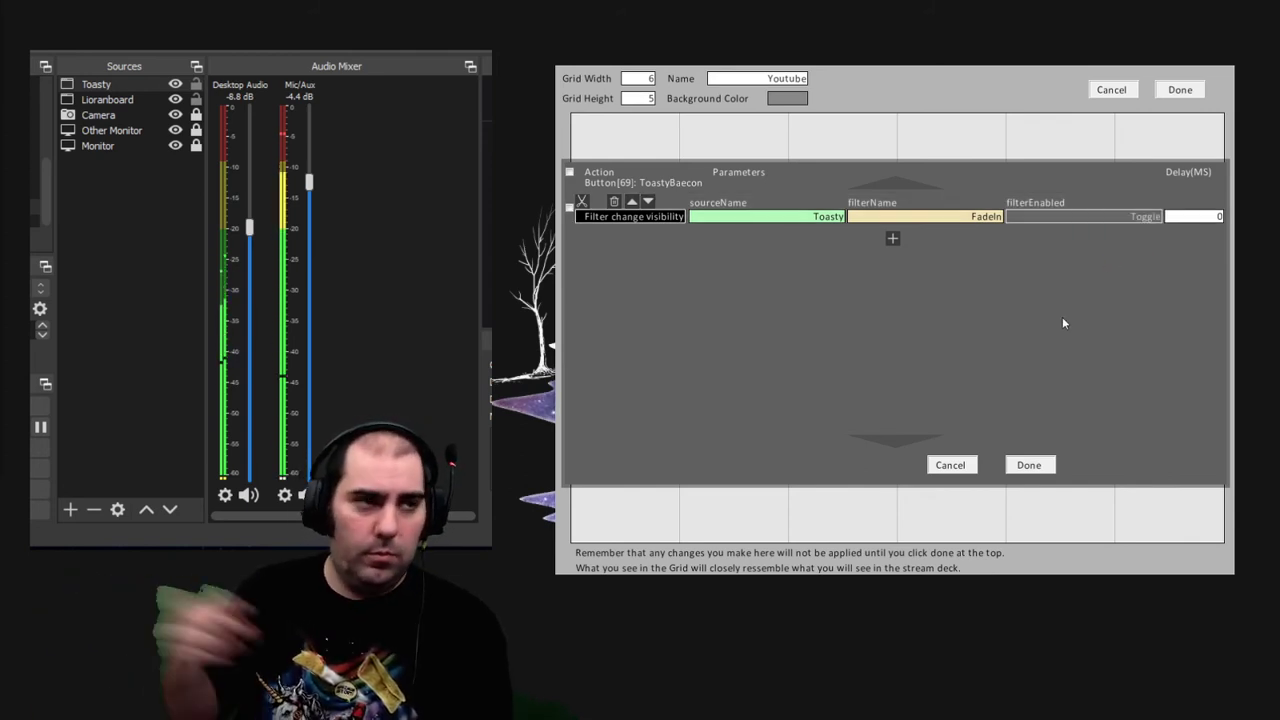
Step: Add a second Filter Change Visibility command with Toasty as its source
click(893, 238)
click(670, 248)
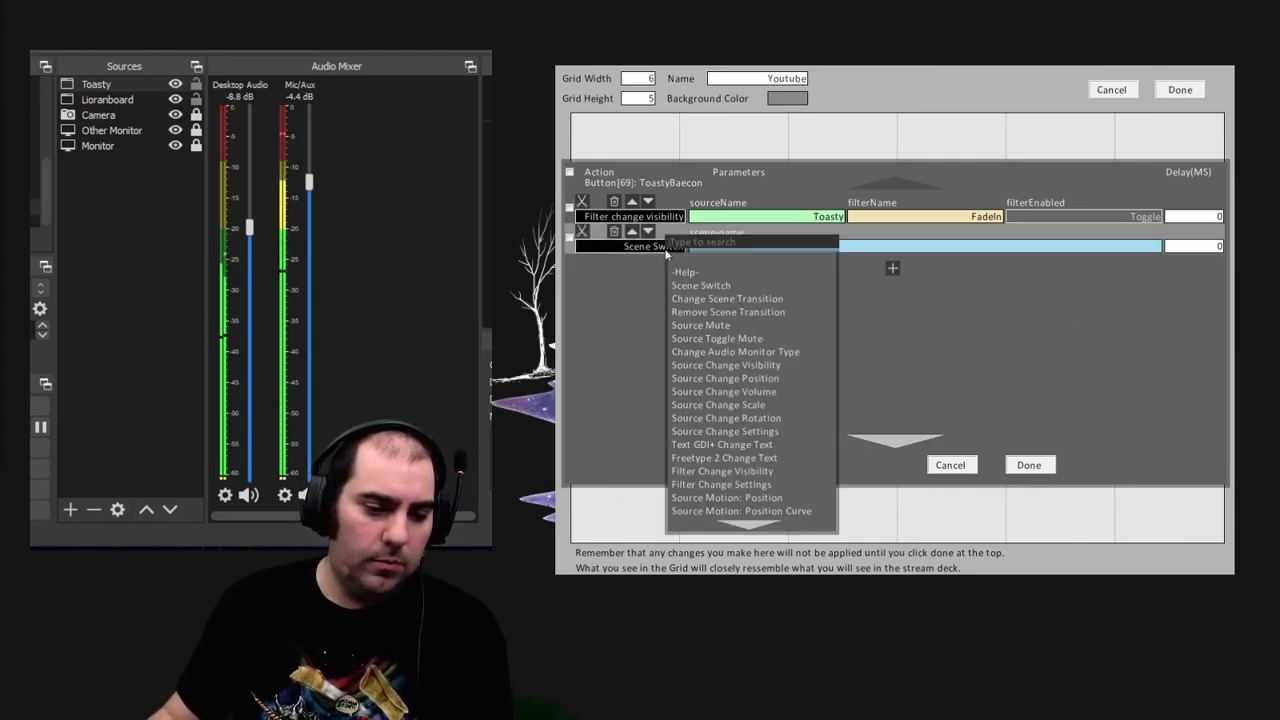
click(762, 472)
click(816, 251)
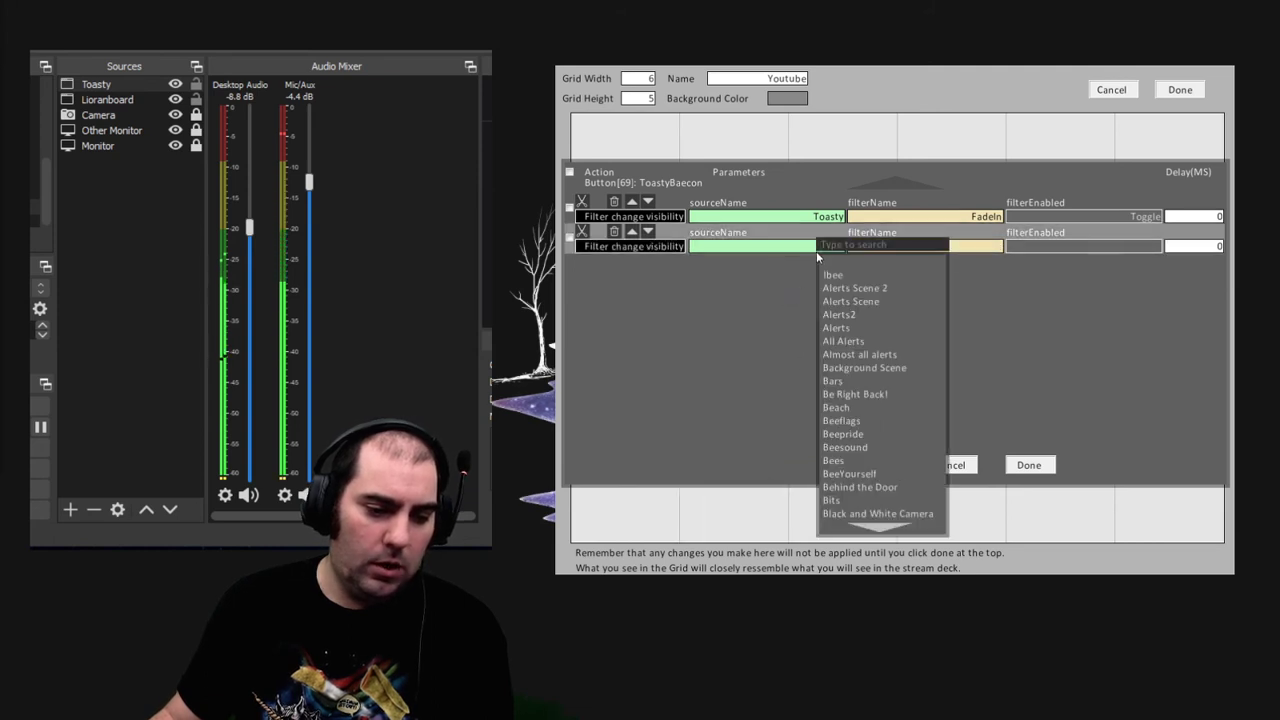
text(toasty)
key(Return)
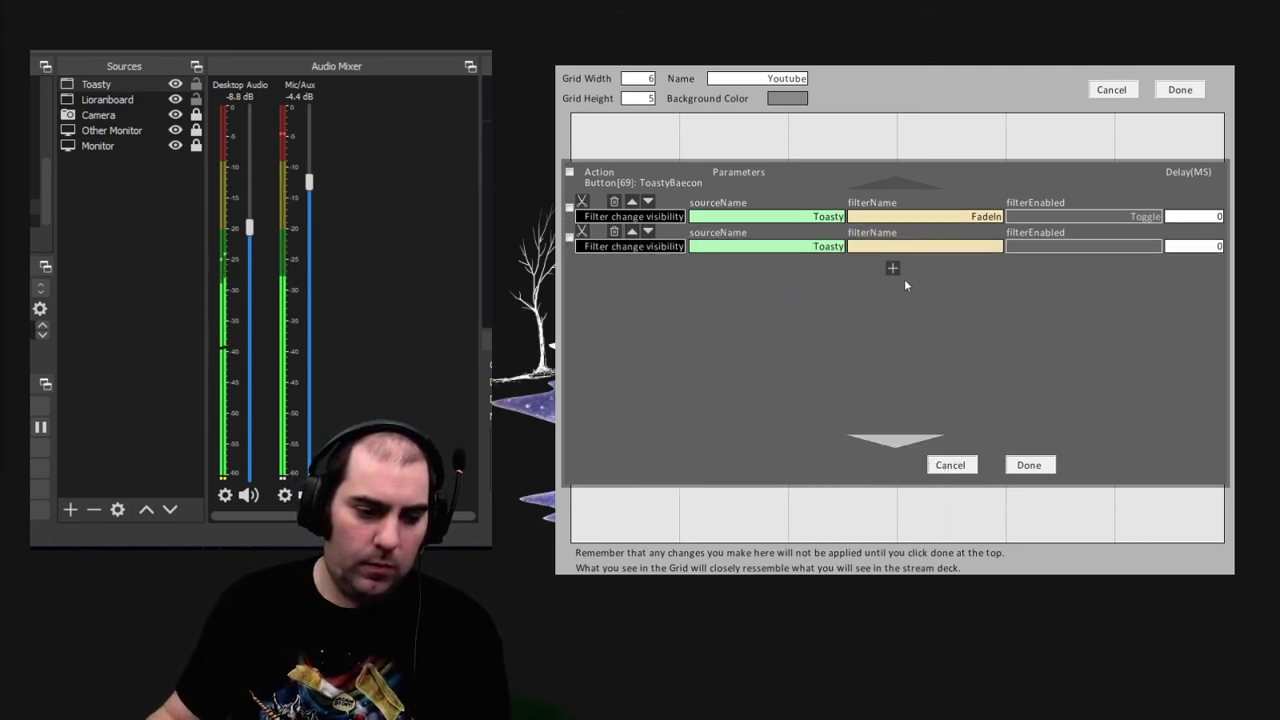
Step: Make the second command toggle the FadeOut filter with a delay of 6000 ms
click(920, 248)
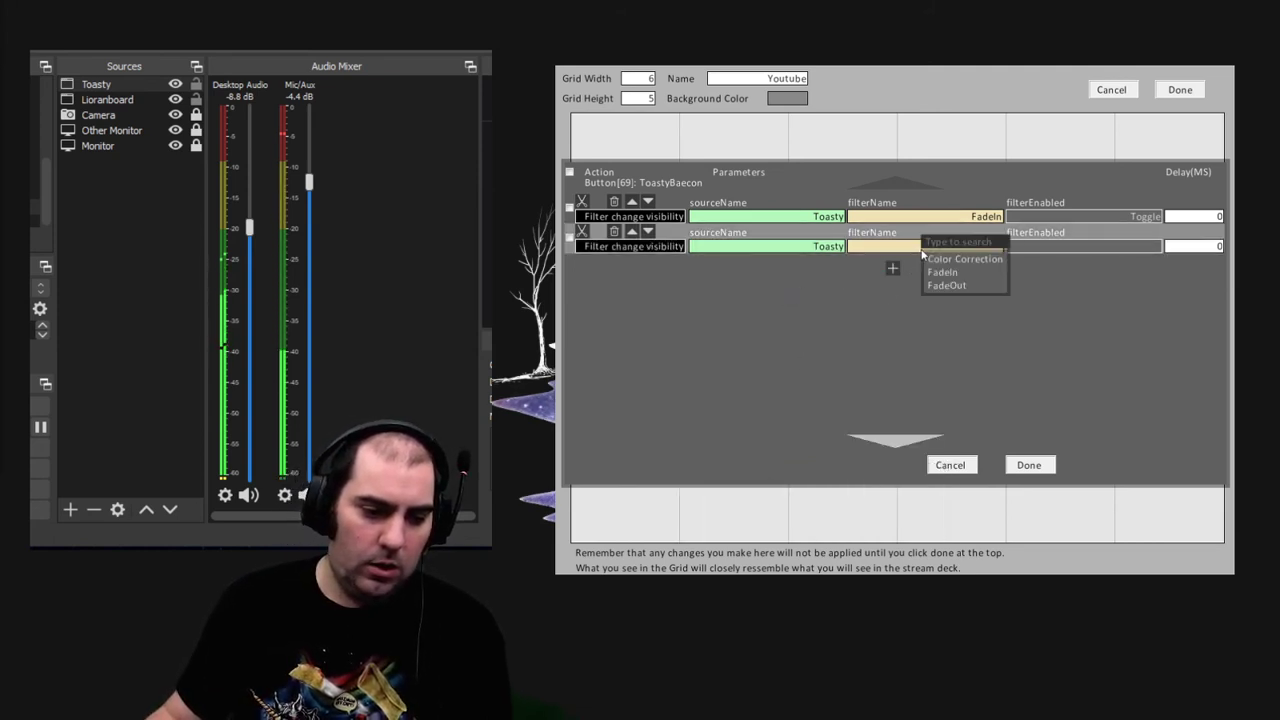
click(970, 287)
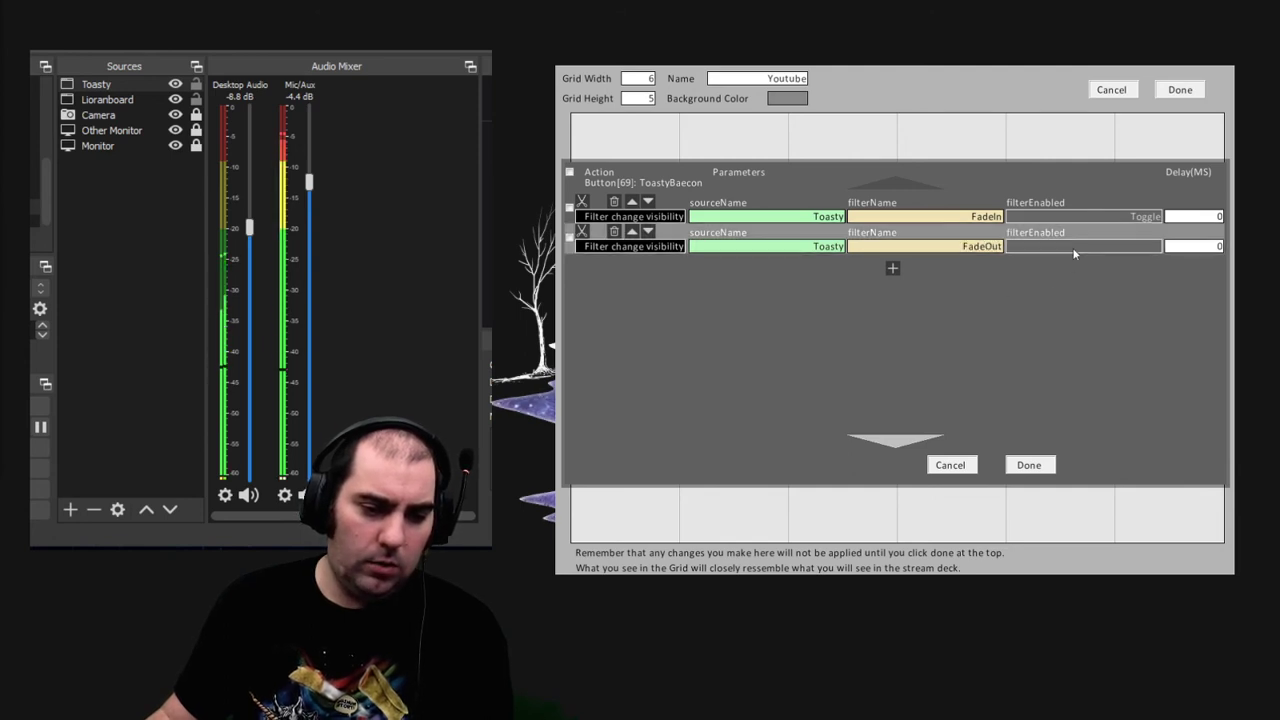
click(1078, 246)
key(Tab)
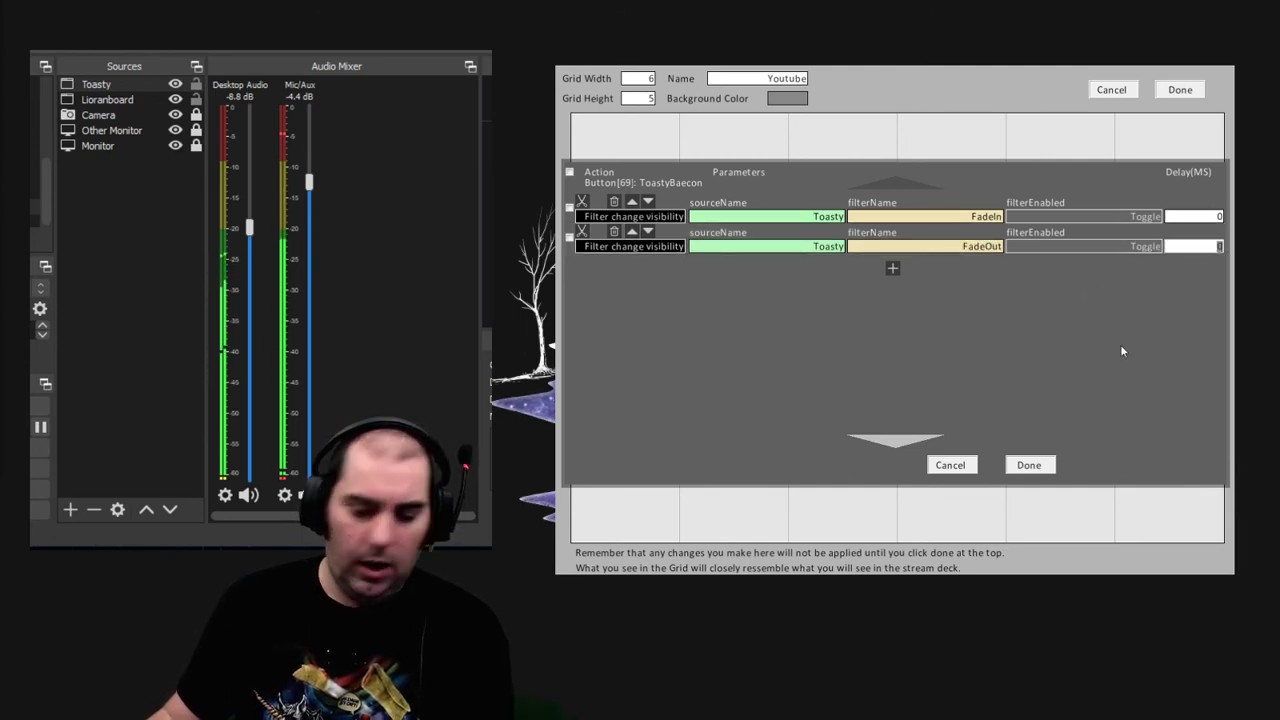
text(6000)
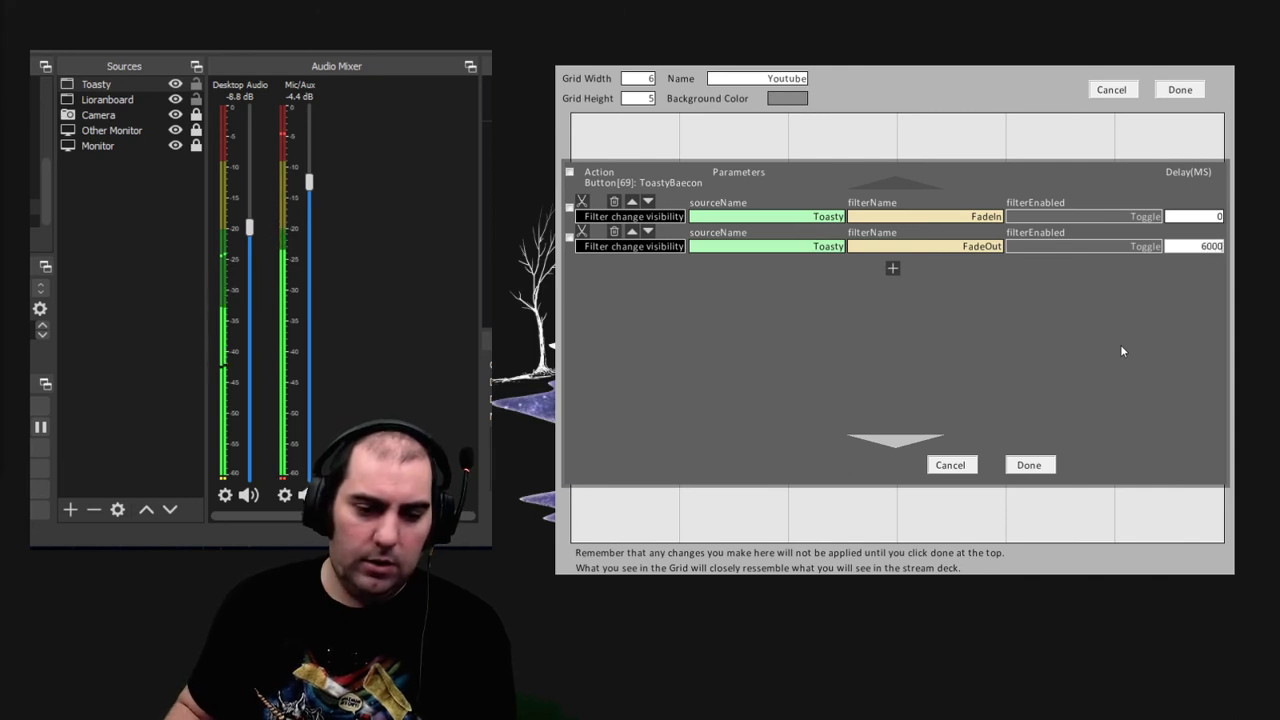
Step: Save the button's commands and the Youtube deck, and reopen the deck for editing
click(1038, 466)
click(1178, 90)
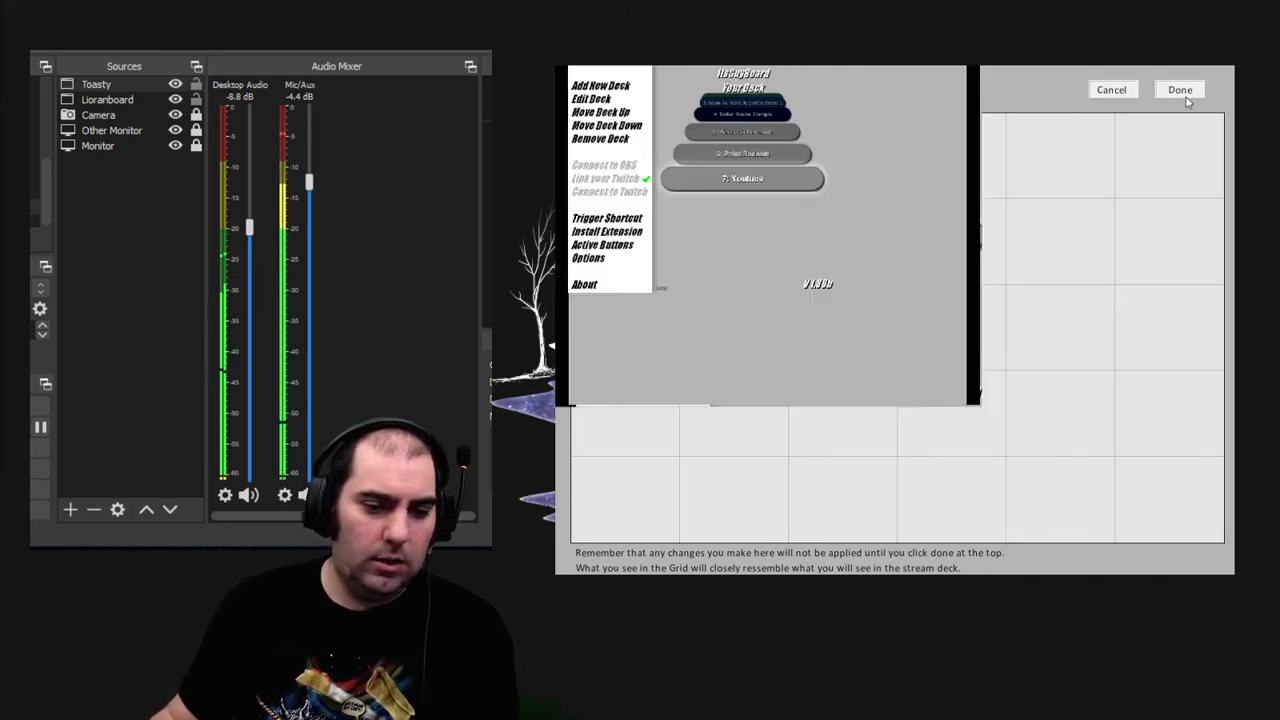
double_click(757, 232)
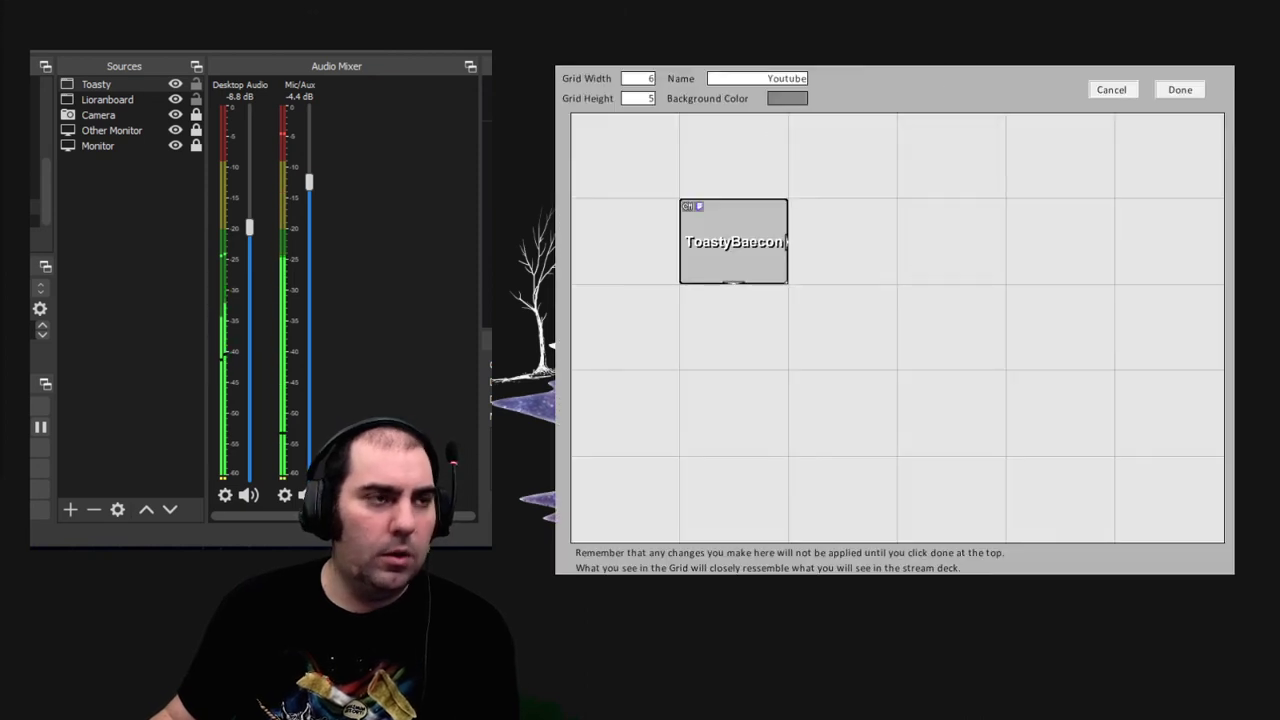